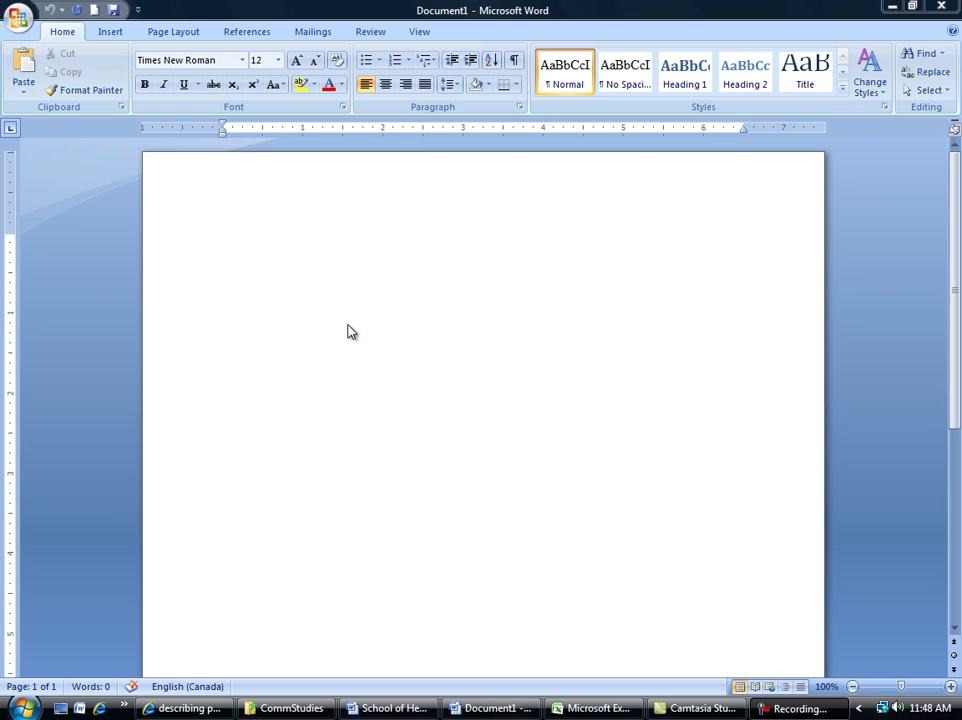
Apply the Normal page margins preset, with 1" on all four sides, to the document
click(186, 32)
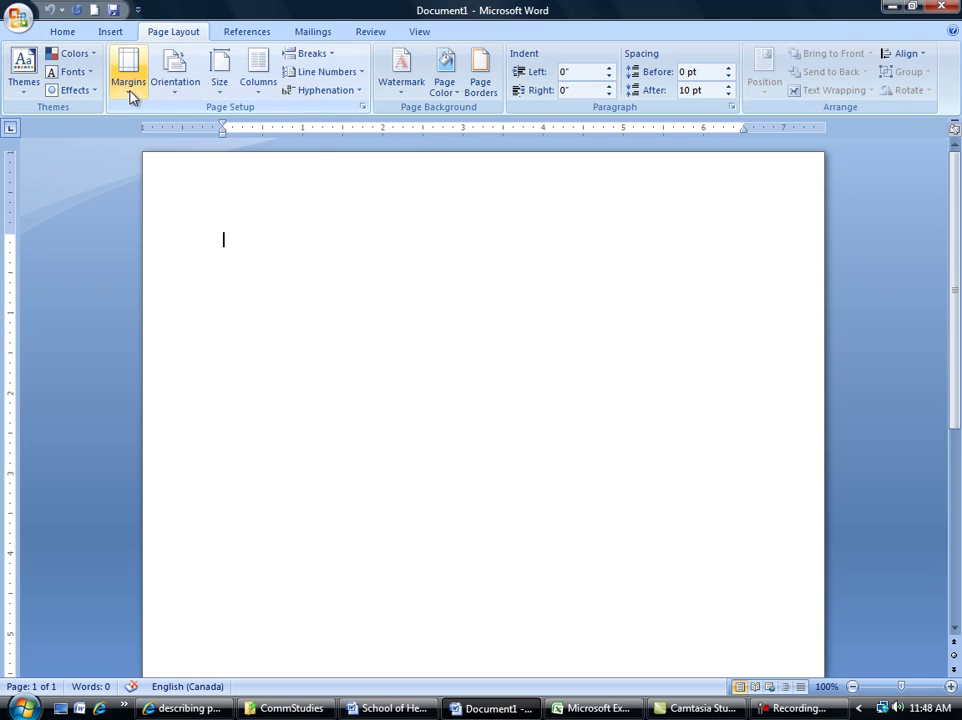
click(129, 85)
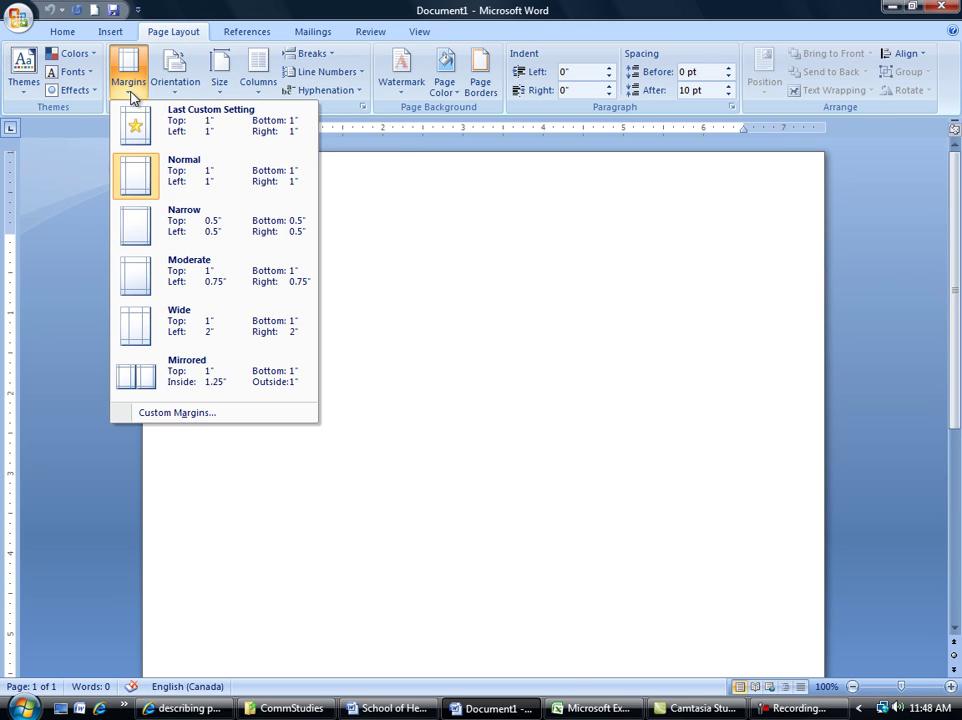
click(140, 187)
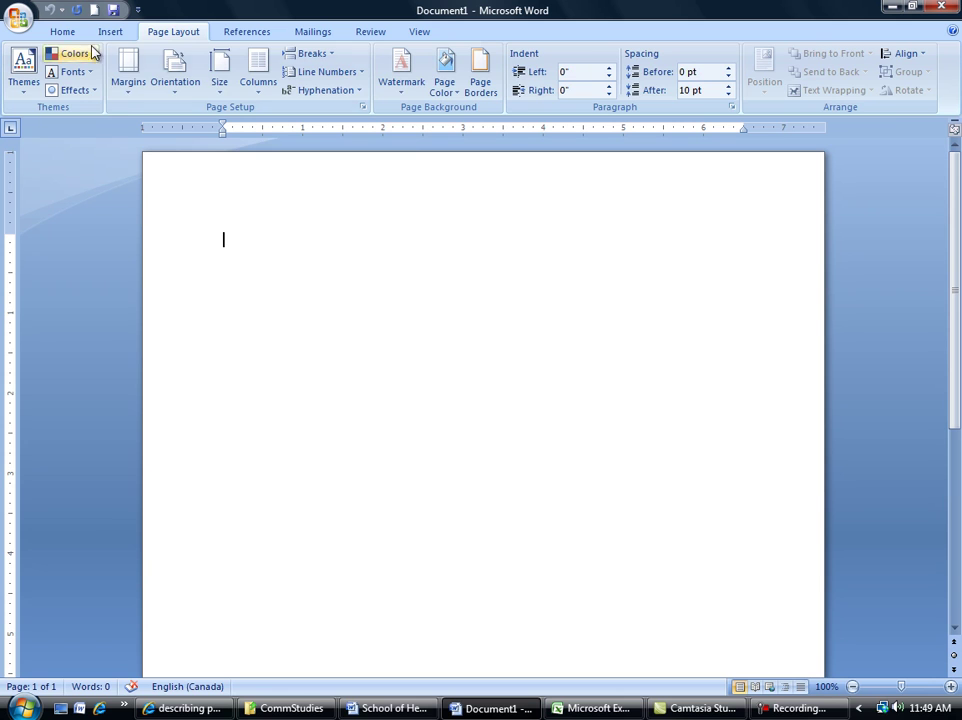
Make Times New Roman, Regular, 12 pt the default font for all new documents based on the NORMAL template
click(62, 32)
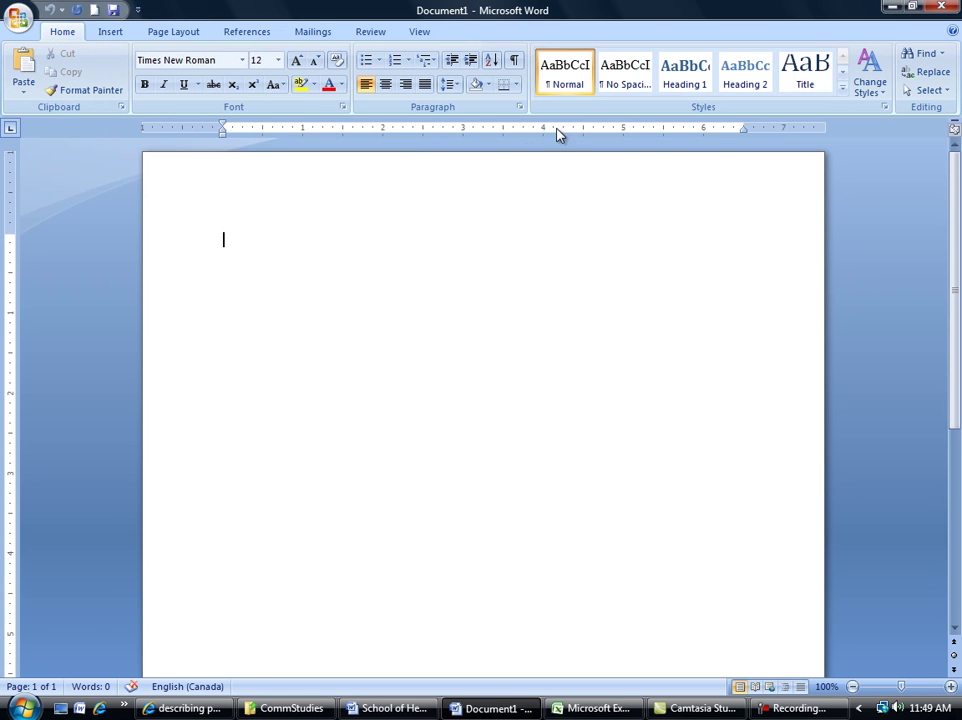
click(342, 107)
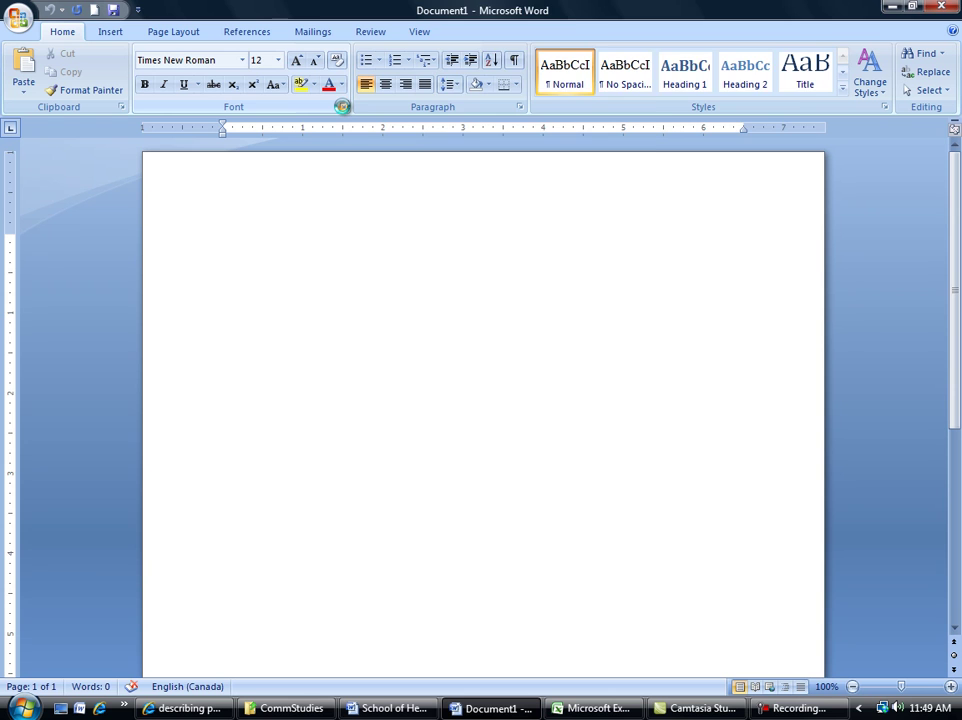
drag(545, 18, 389, 100)
click(364, 218)
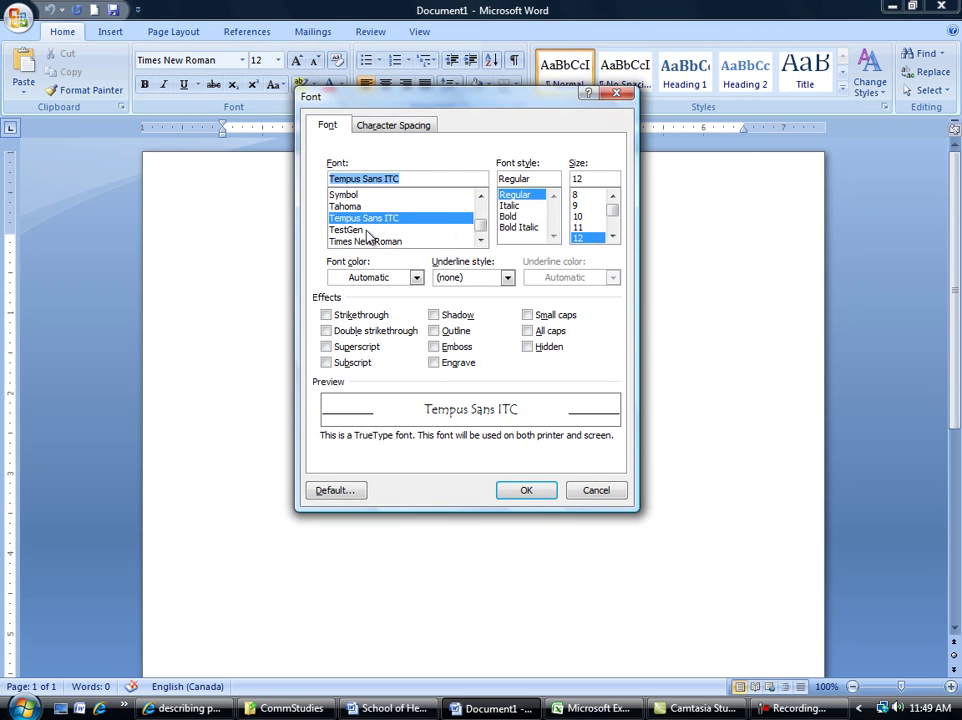
click(366, 230)
click(368, 241)
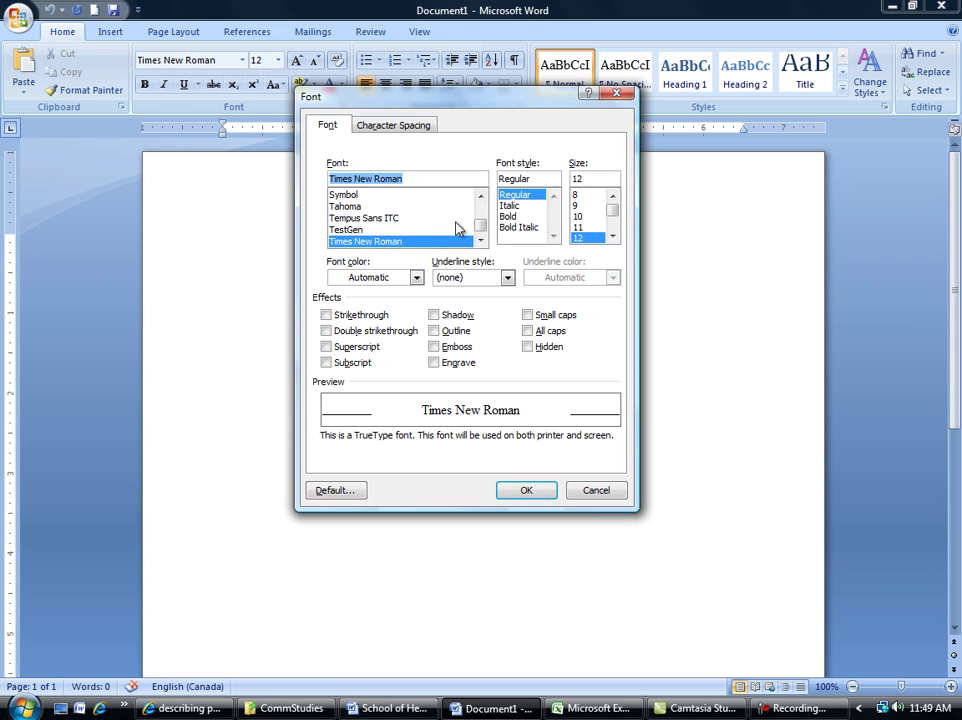
click(515, 195)
click(586, 238)
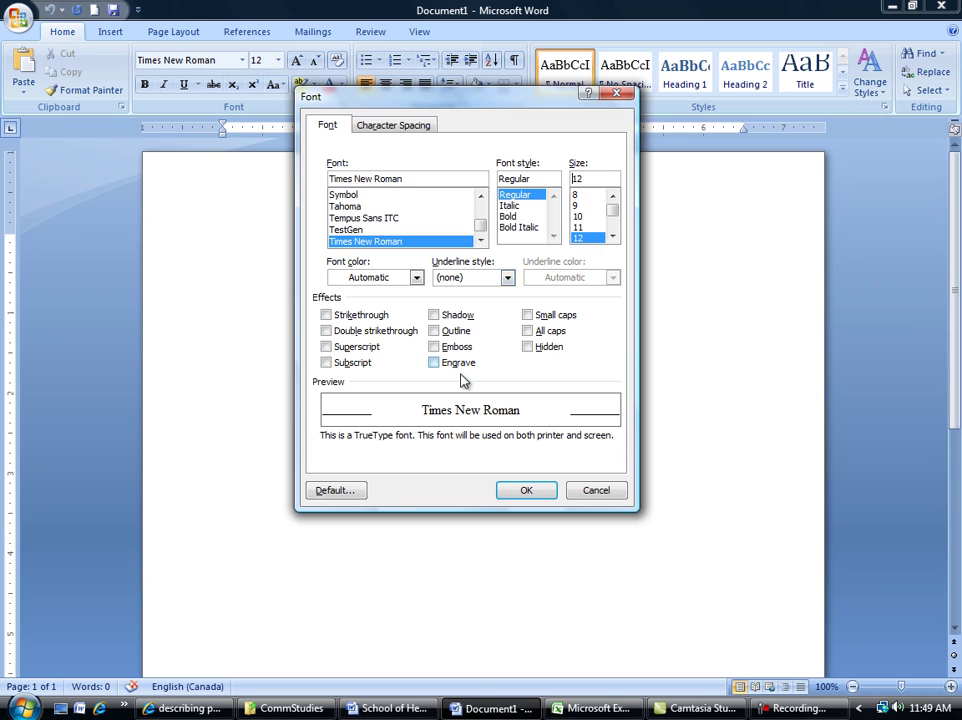
click(334, 491)
click(334, 491)
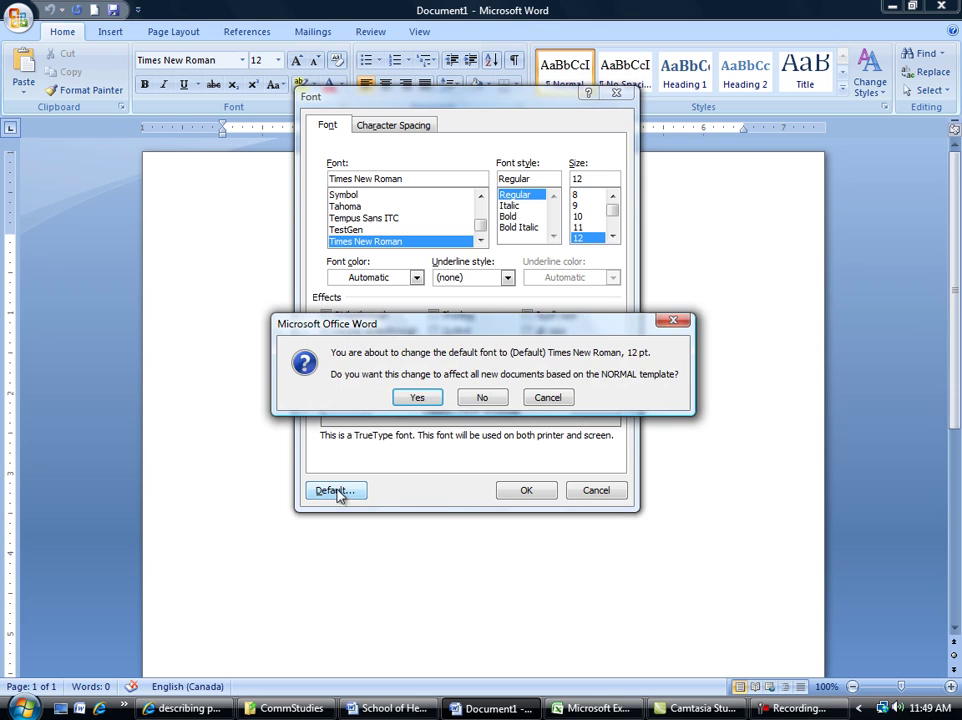
click(418, 398)
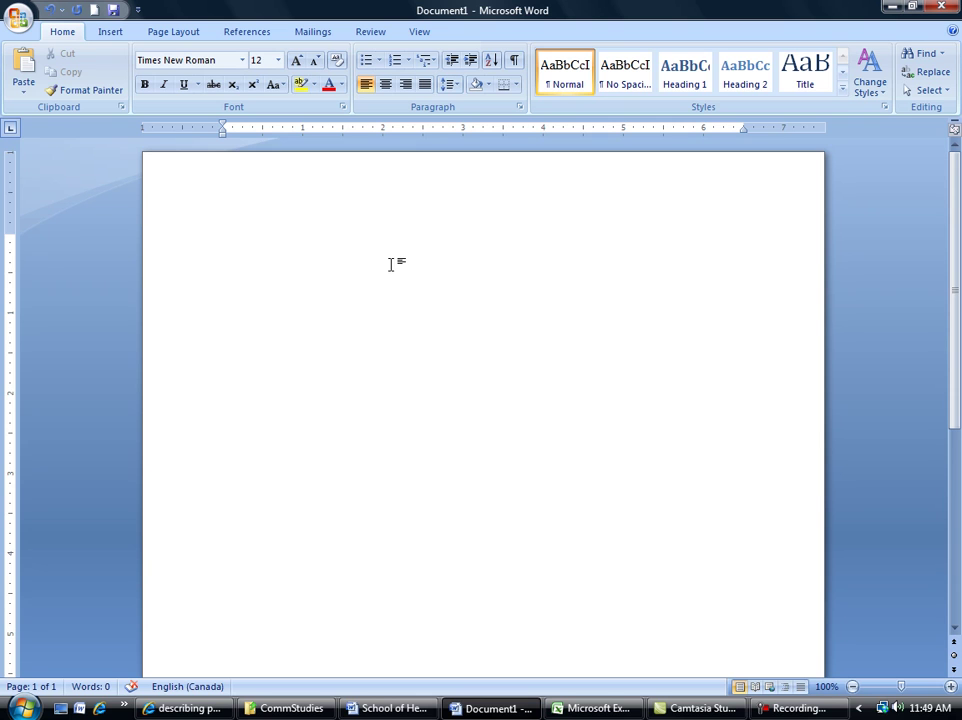
Give the first page its own header and enter "Running Head: SHORTENED TITLE" in it
double_click(283, 193)
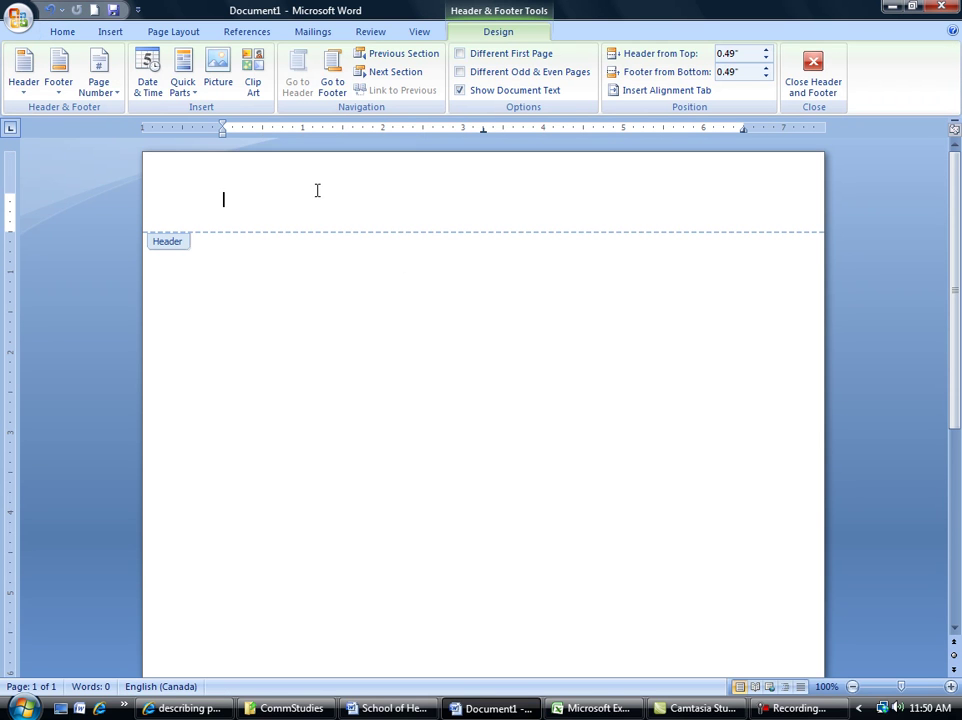
click(460, 57)
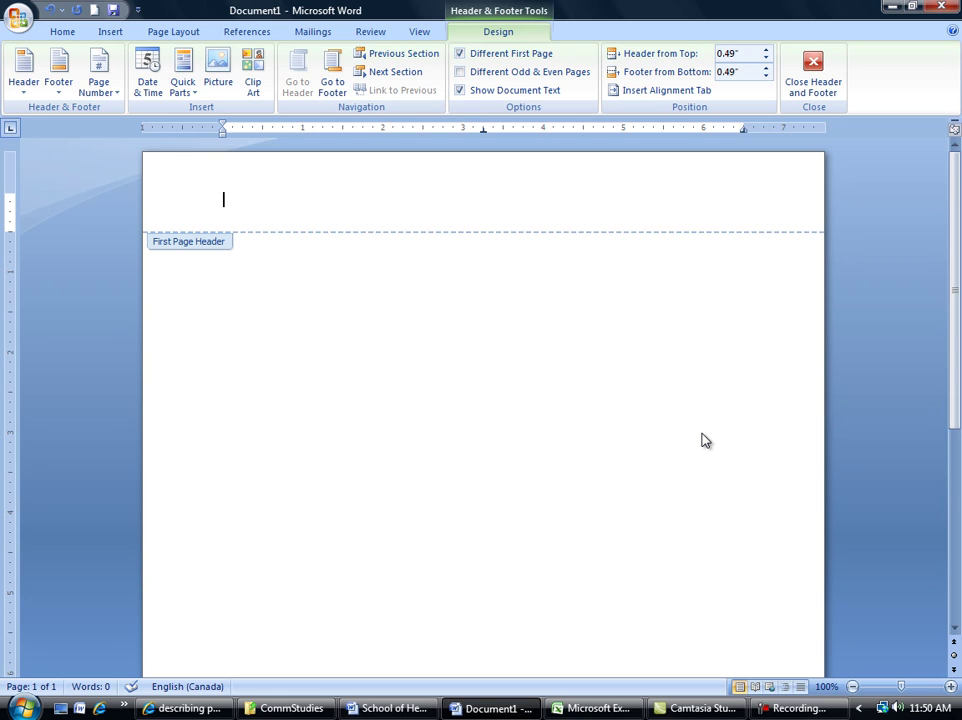
text(Running Head:)
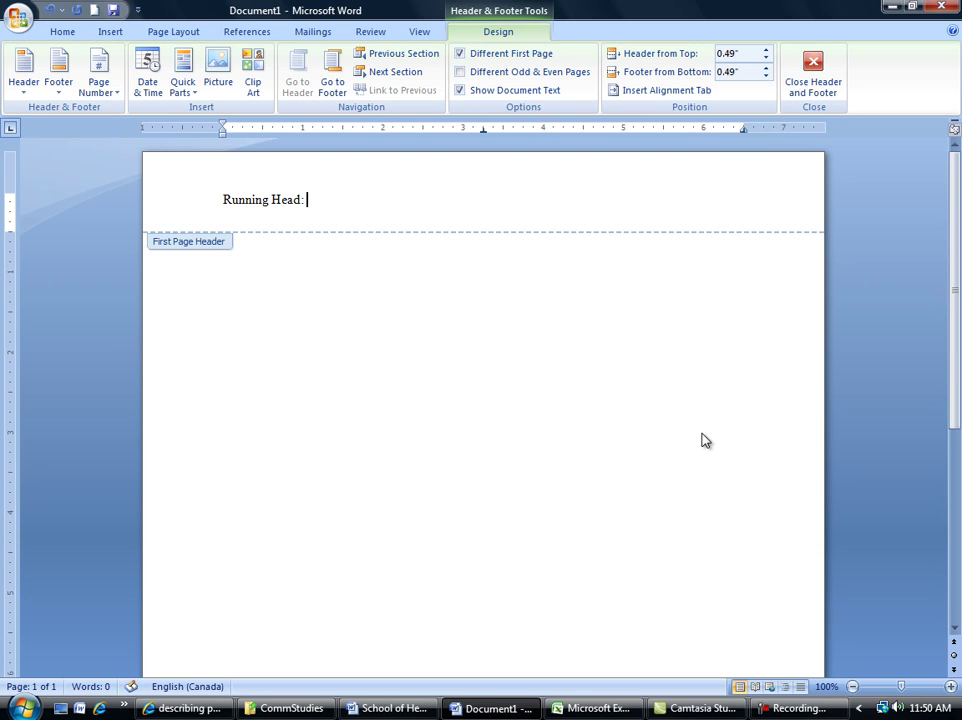
text( SHORTENED)
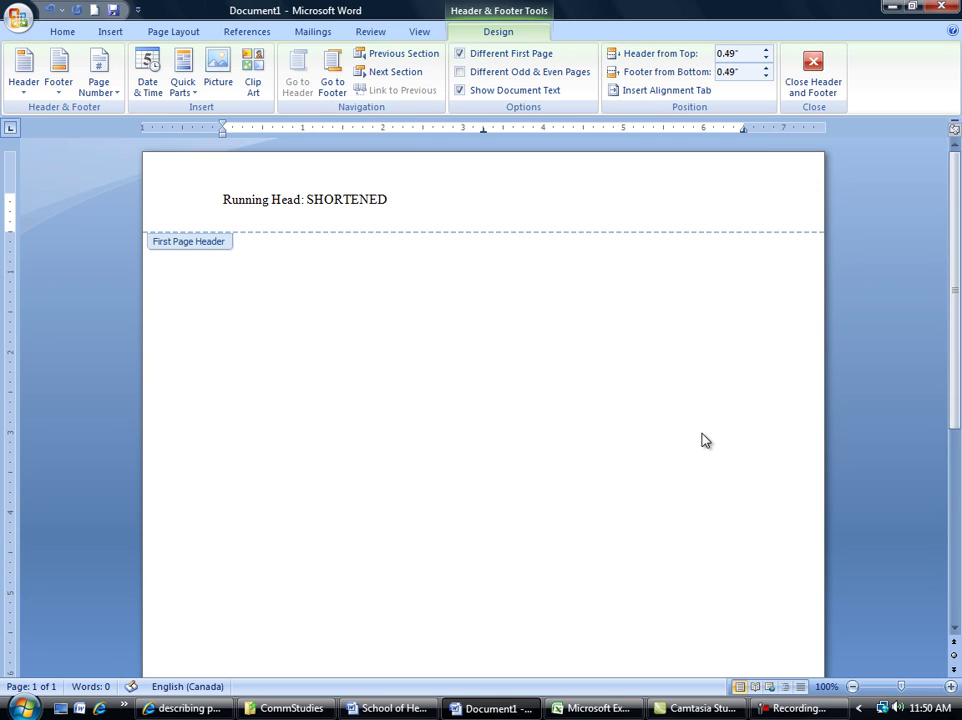
text( TITLE)
Insert a Plain Number page number at the right end of the first page header line and return to the body
key(Tab)
key(Tab)
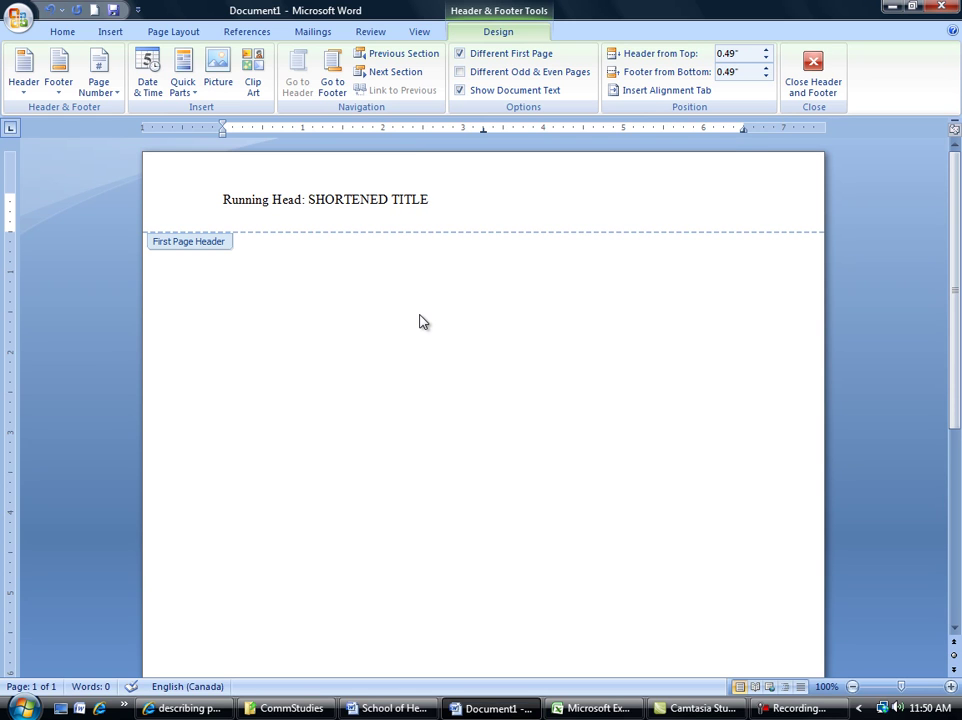
click(108, 33)
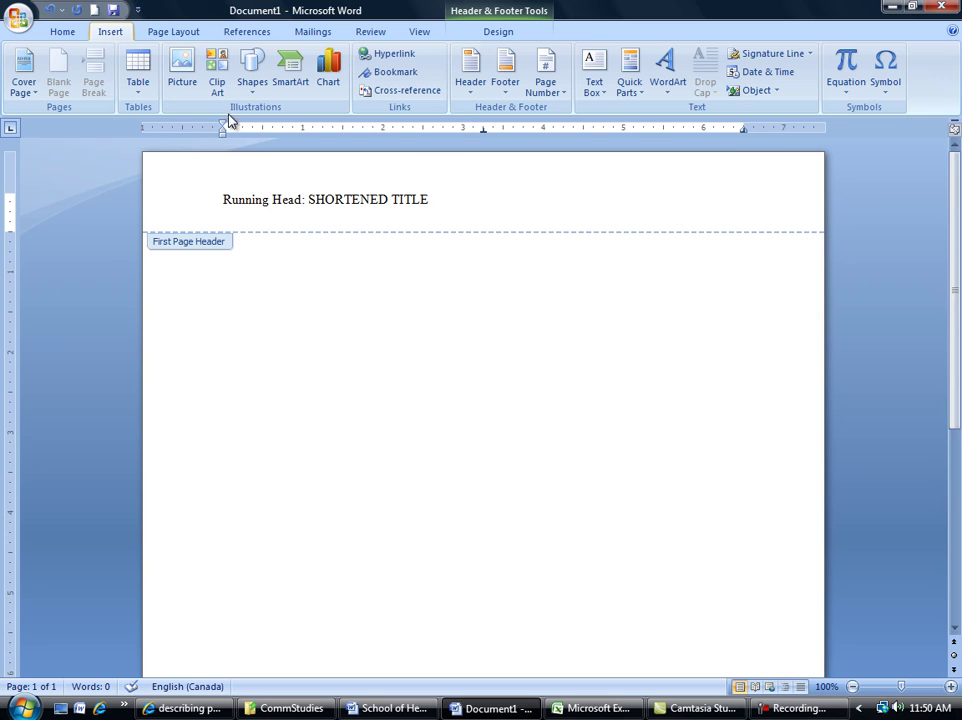
click(557, 97)
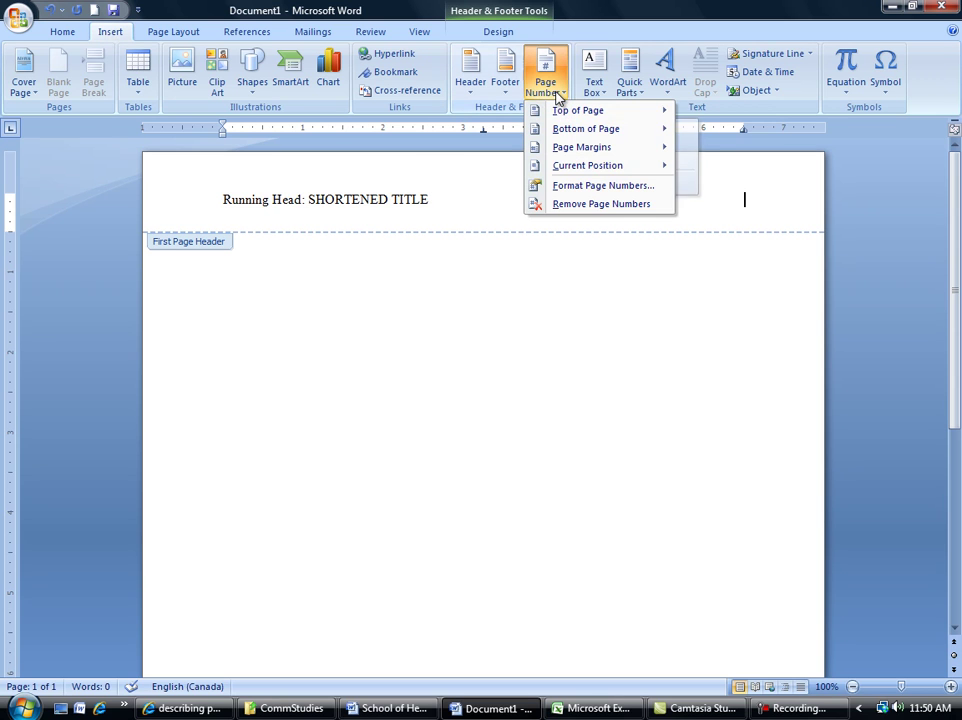
click(580, 166)
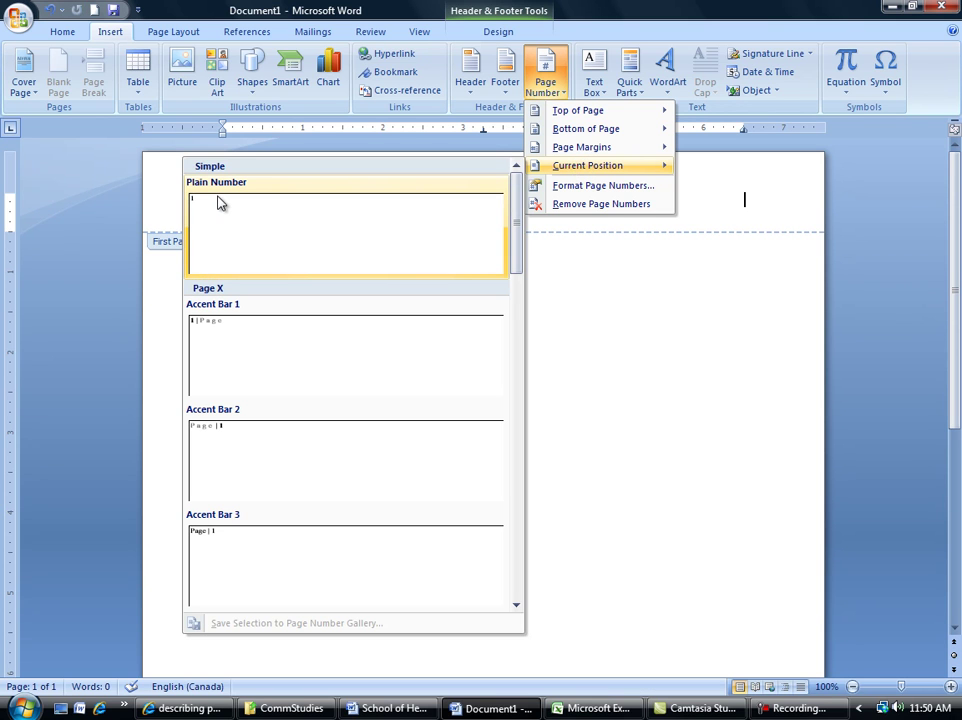
click(216, 210)
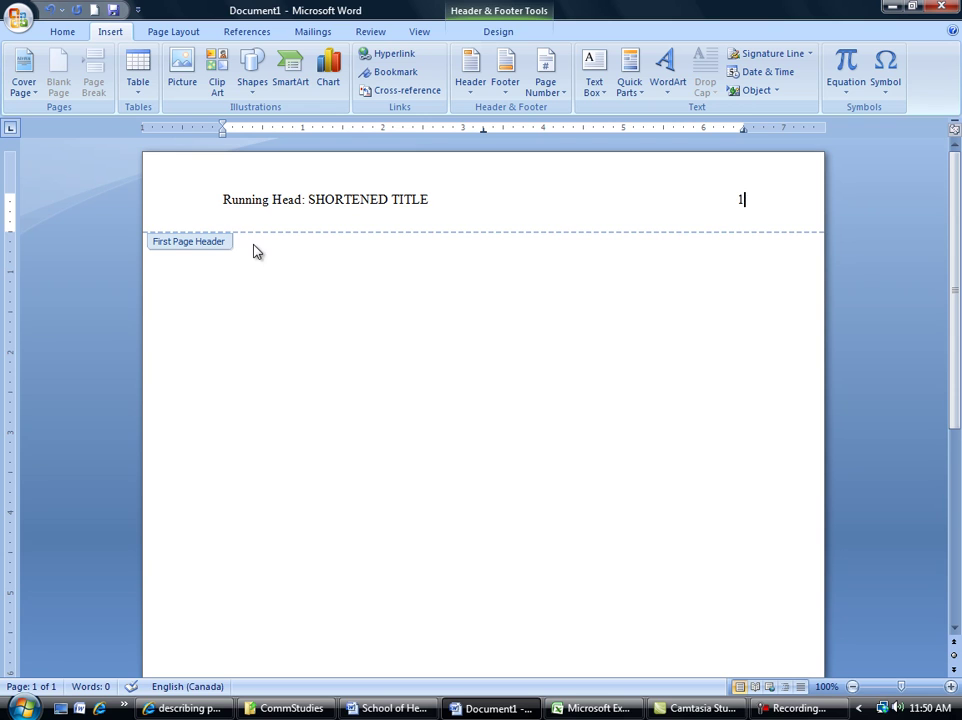
double_click(185, 250)
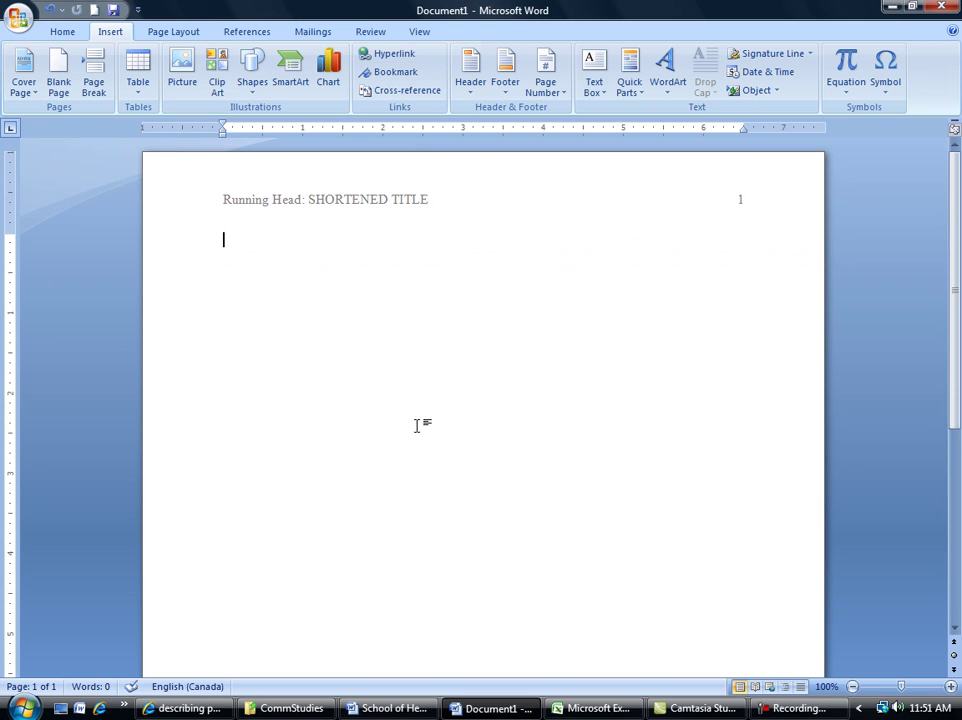
Several lines down the first page, enter the centred lines "Paper Title", "Your Name" and "School Name"
scroll(418, 420, down, 7)
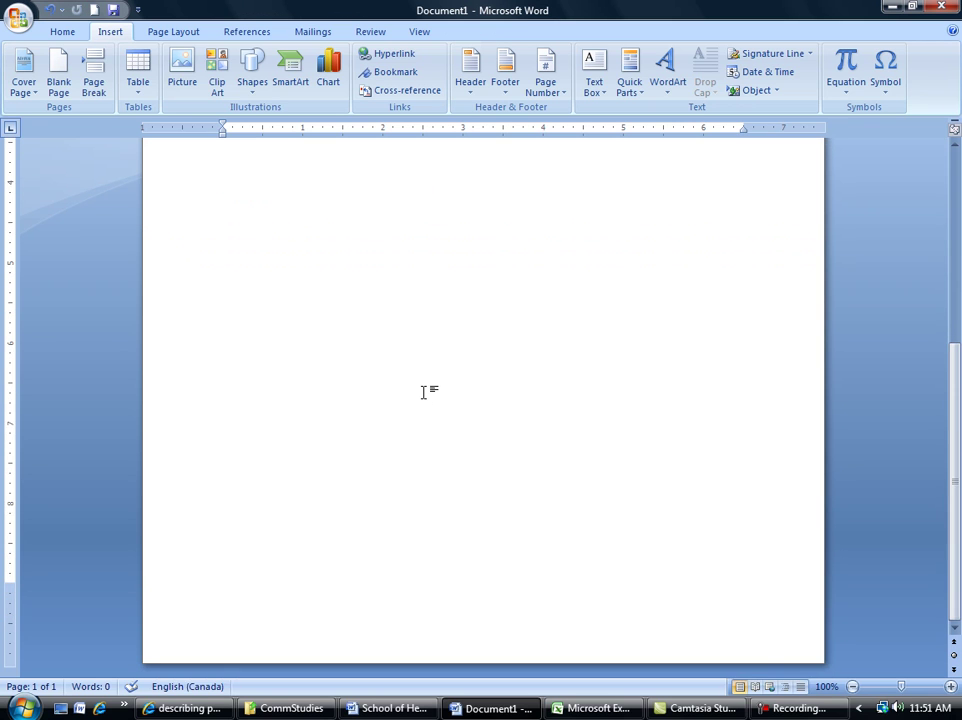
scroll(423, 390, up, 7)
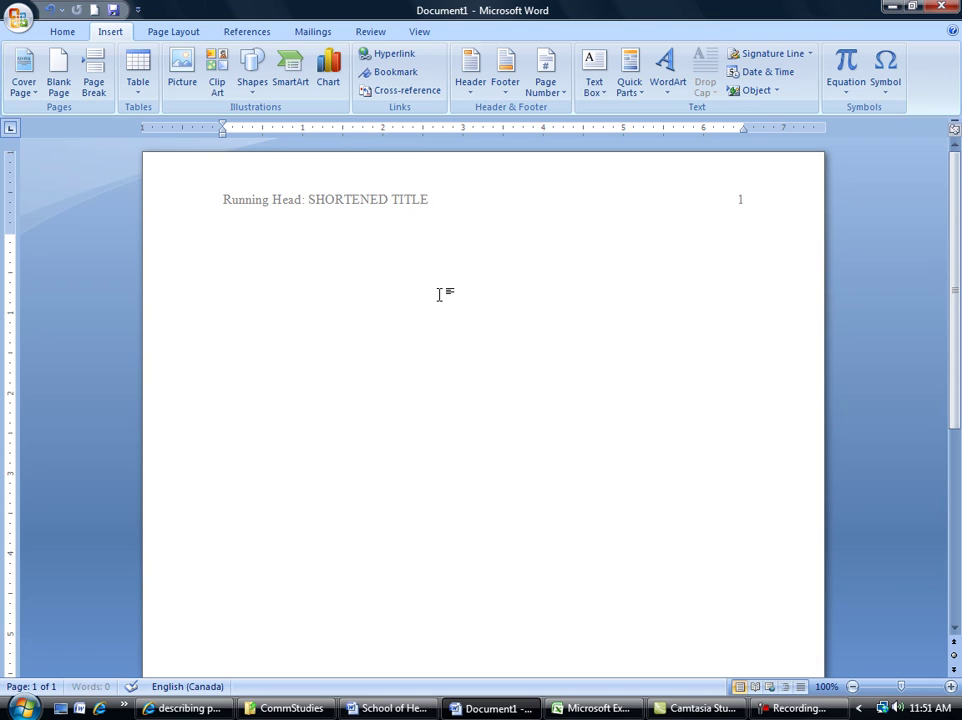
key(Return)
click(57, 34)
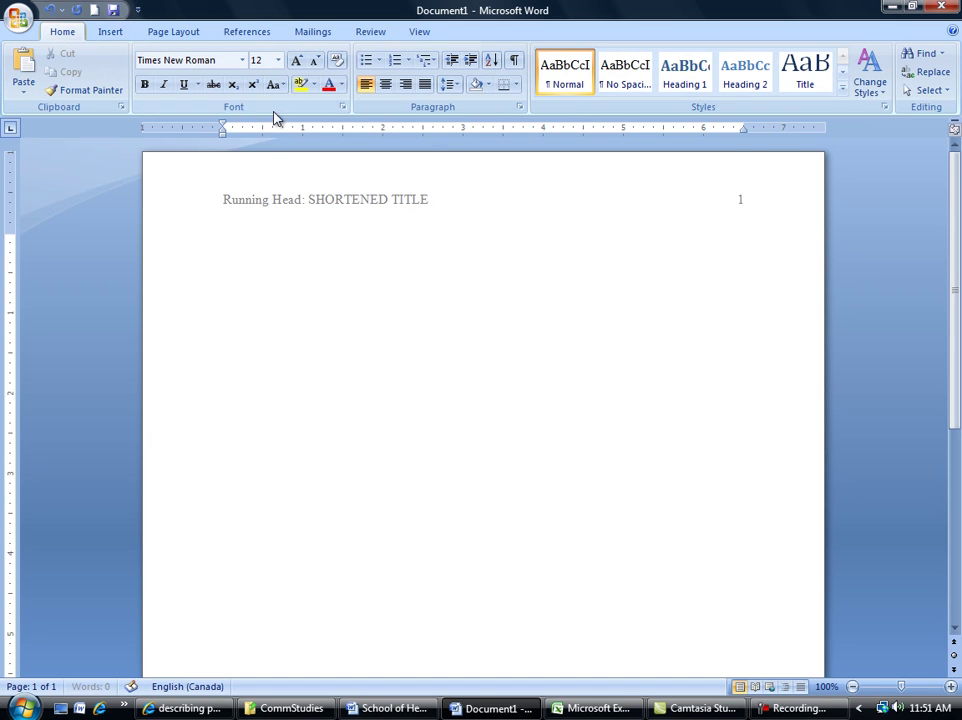
click(386, 88)
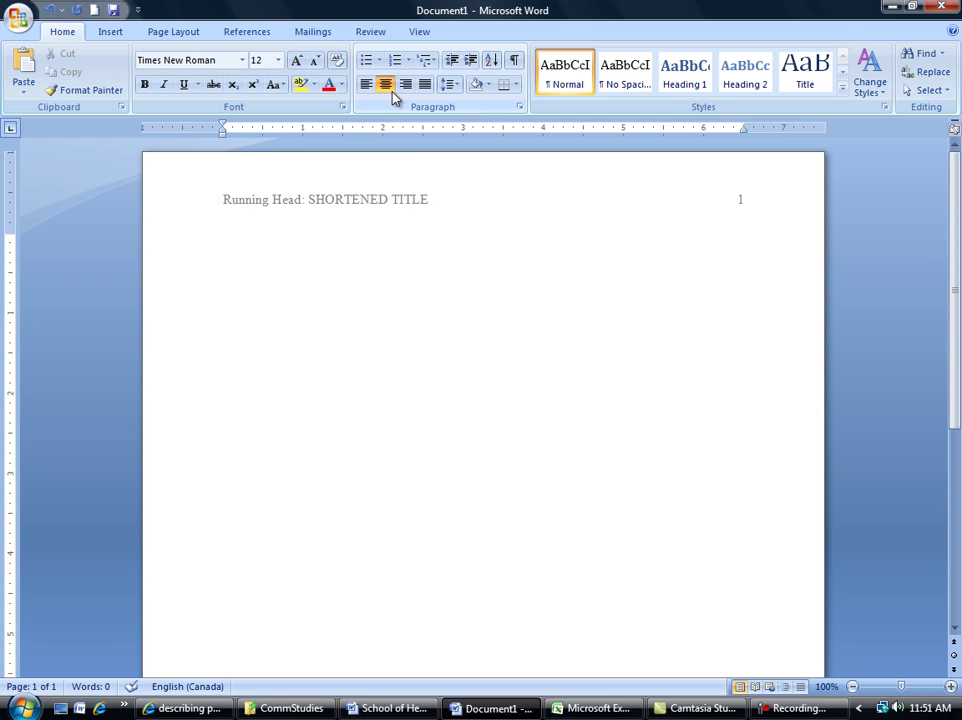
text(Paper Title)
key(Return)
text(Your N)
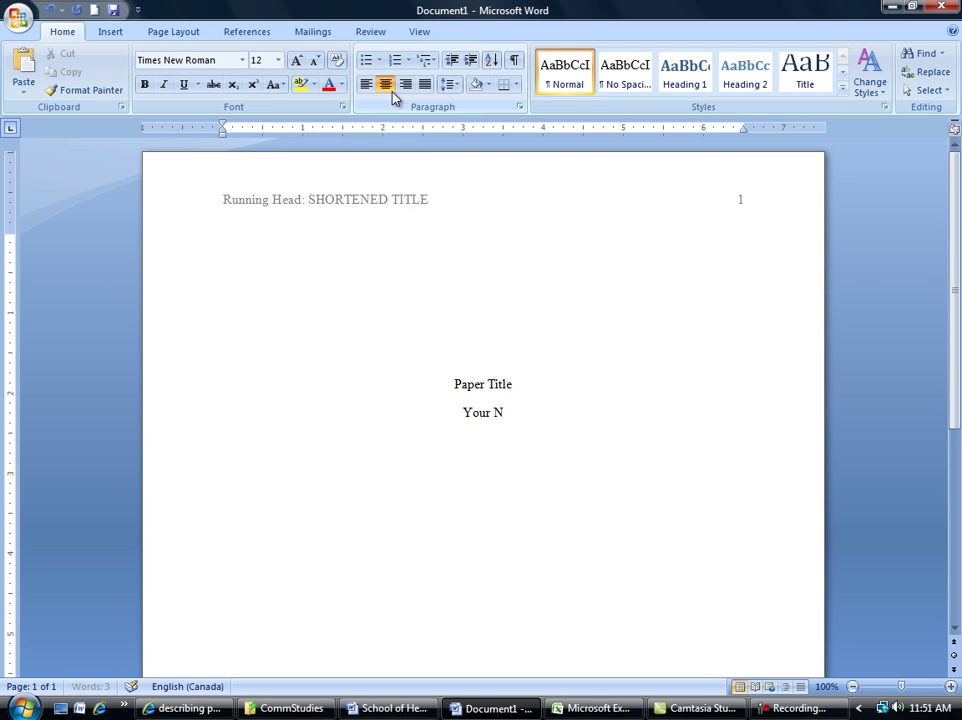
text(ame)
key(Return)
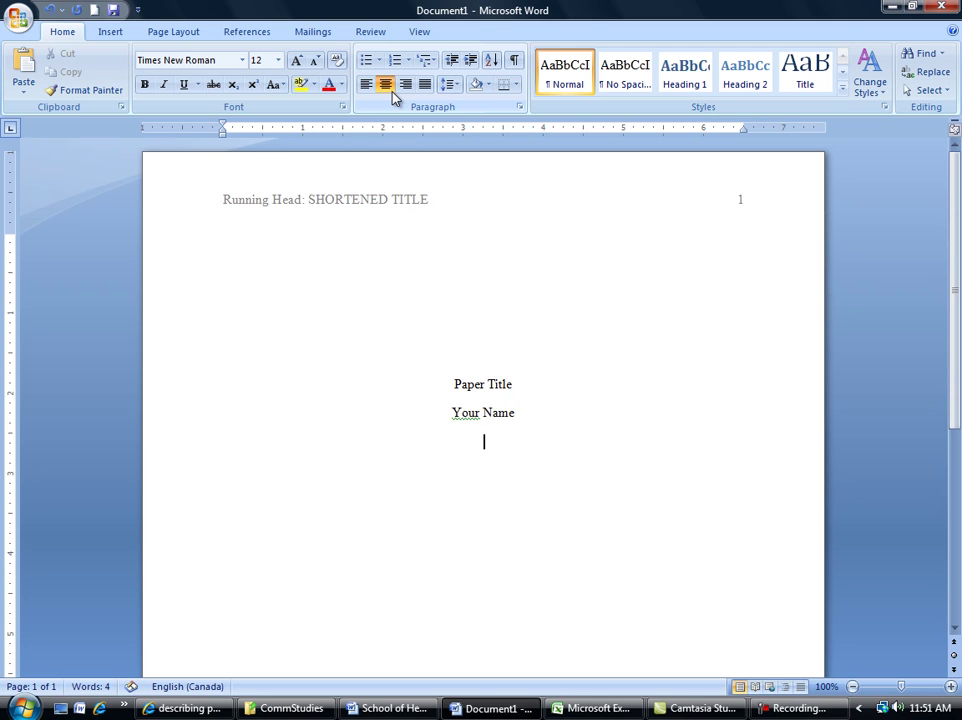
text(School Name)
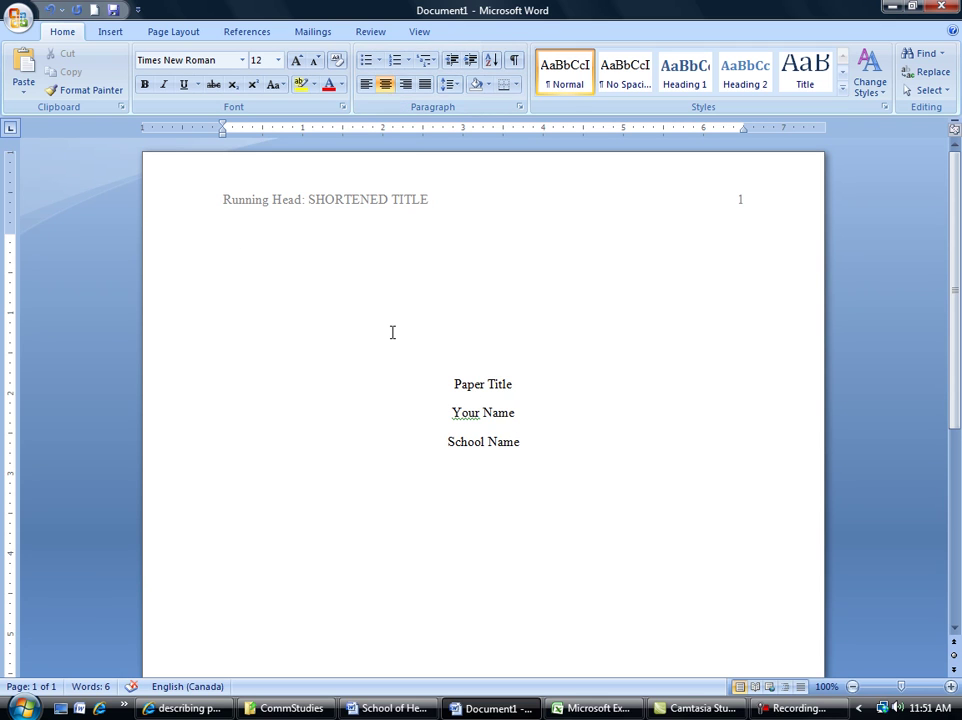
Set the line spacing of the three title page lines to 2.0
drag(446, 384, 565, 455)
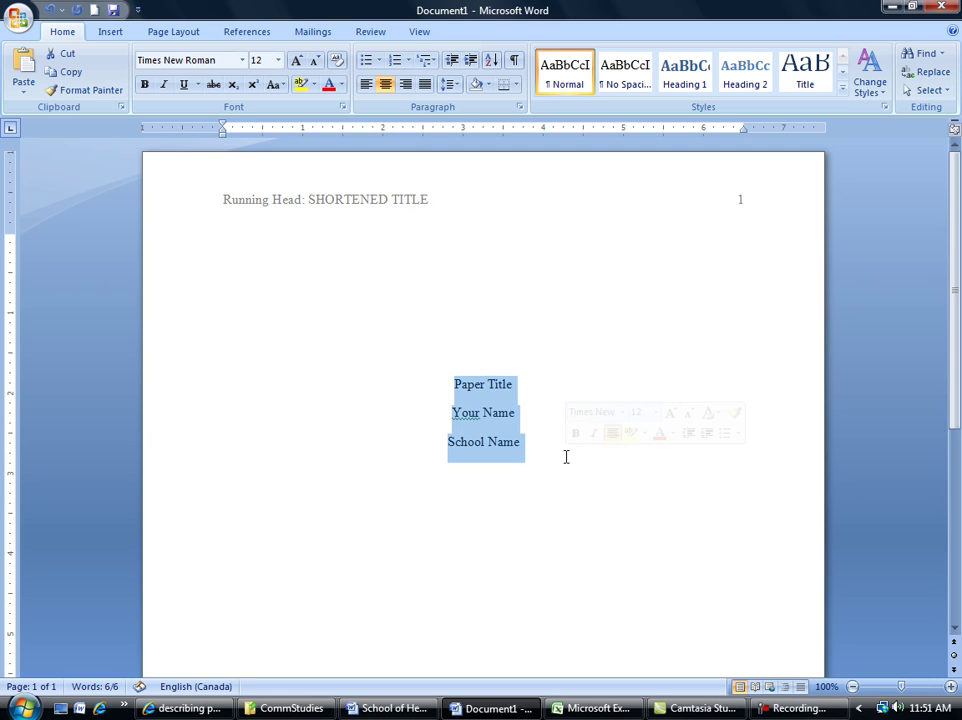
click(507, 415)
drag(455, 384, 537, 457)
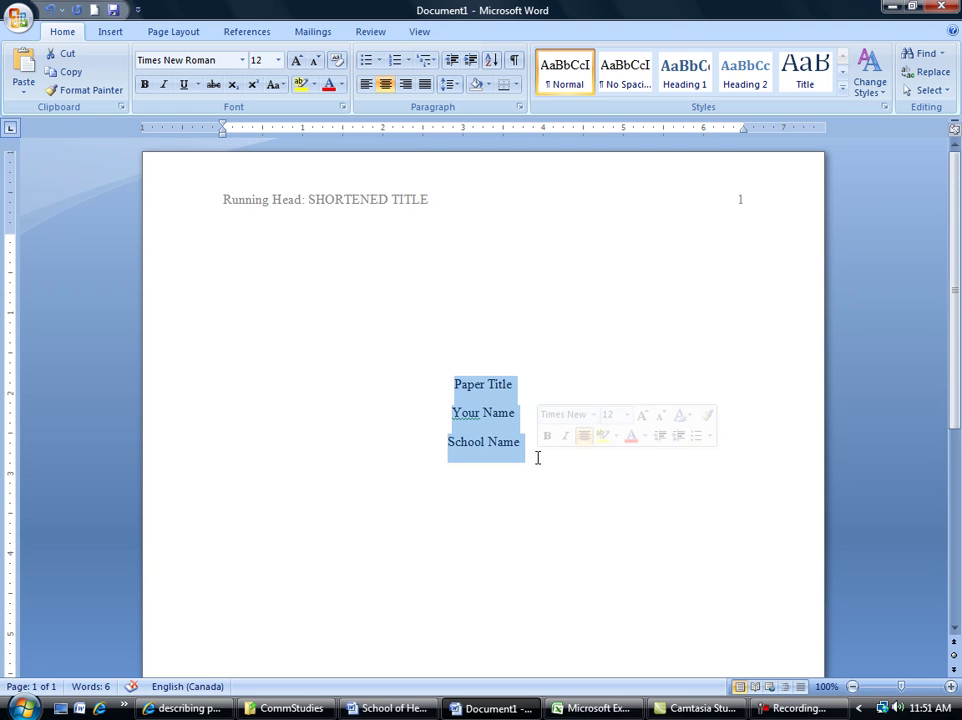
click(516, 86)
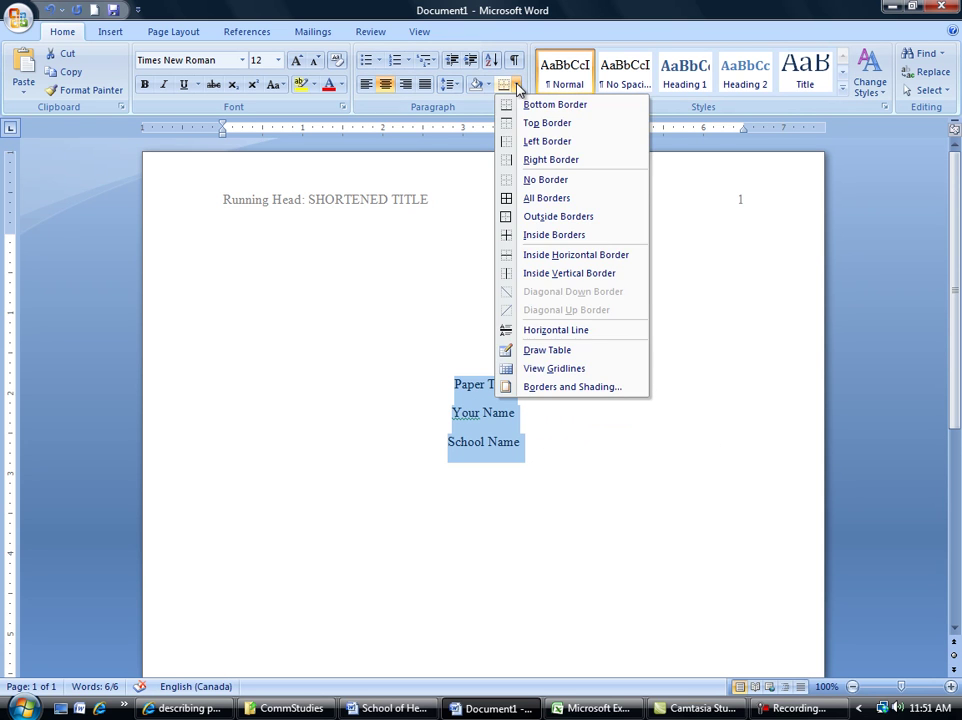
click(516, 86)
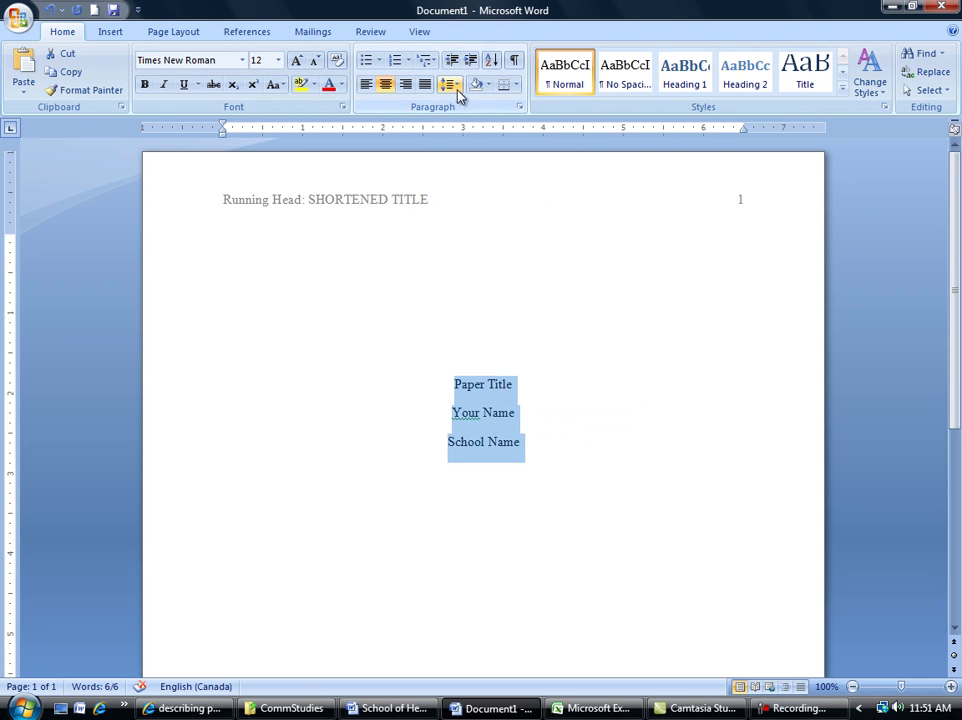
click(457, 88)
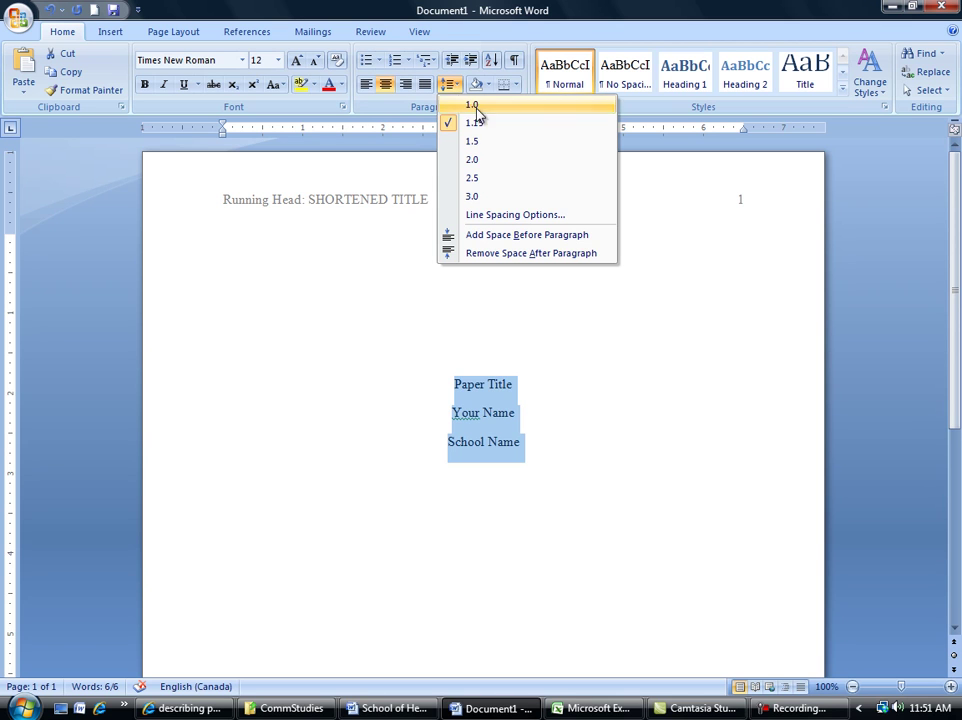
click(476, 162)
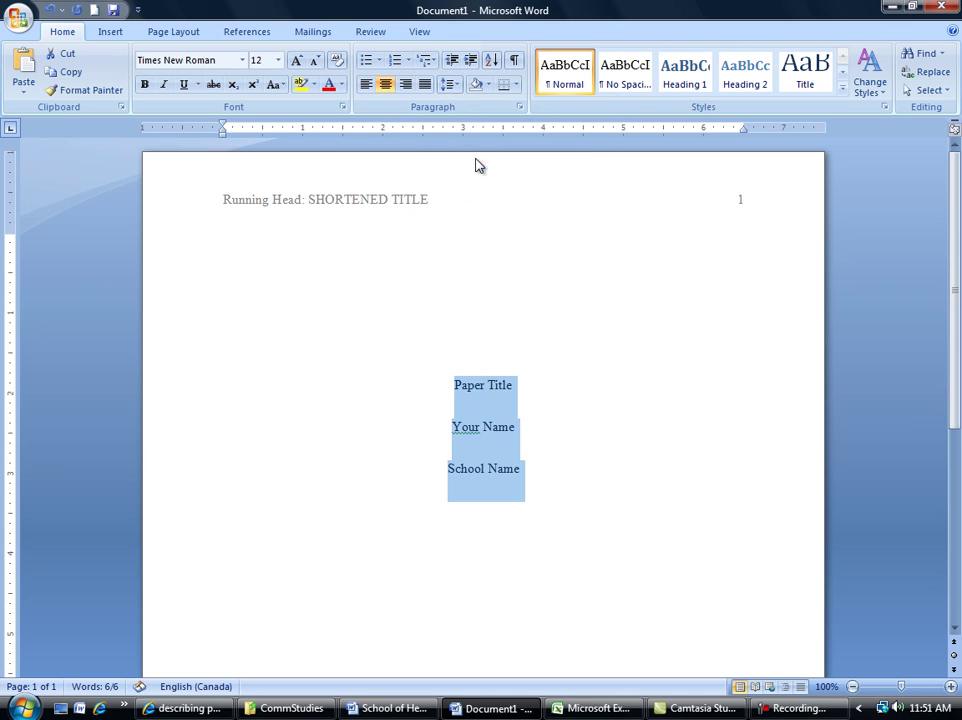
click(499, 386)
click(543, 465)
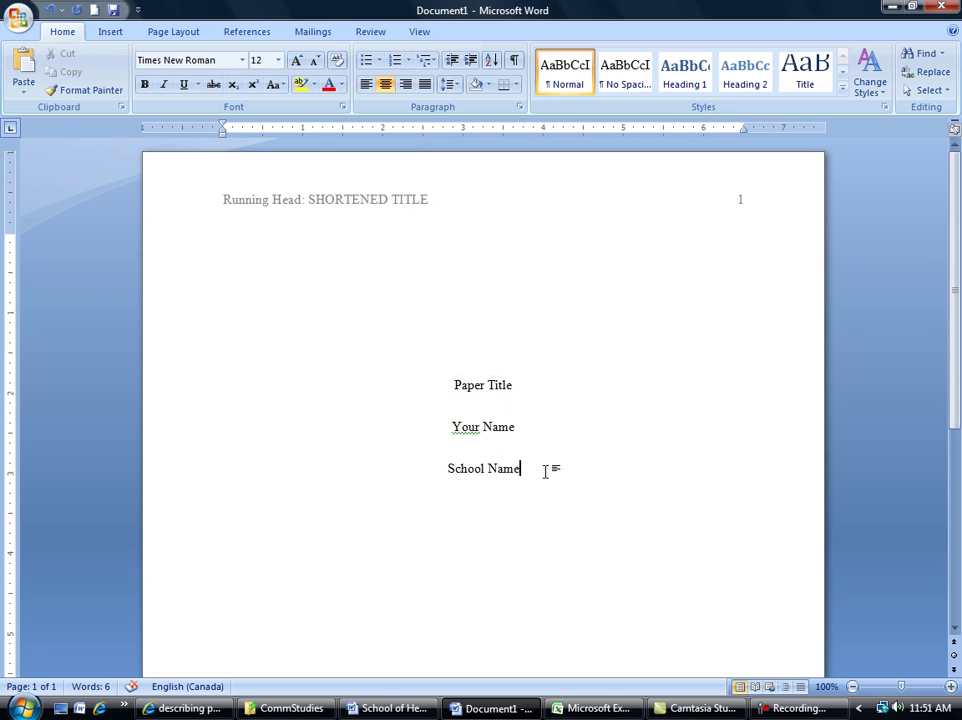
drag(522, 467, 449, 389)
click(457, 381)
scroll(607, 454, down, 1)
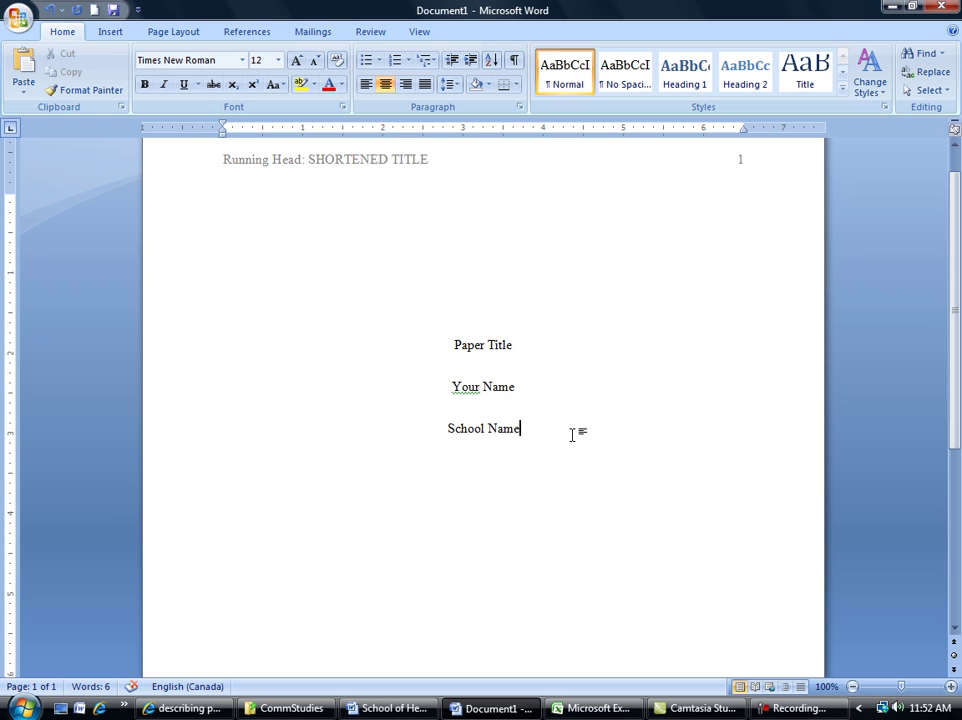
Insert a page break after the title page and enter "SHORTENED TITLE" in the second page's header
click(110, 32)
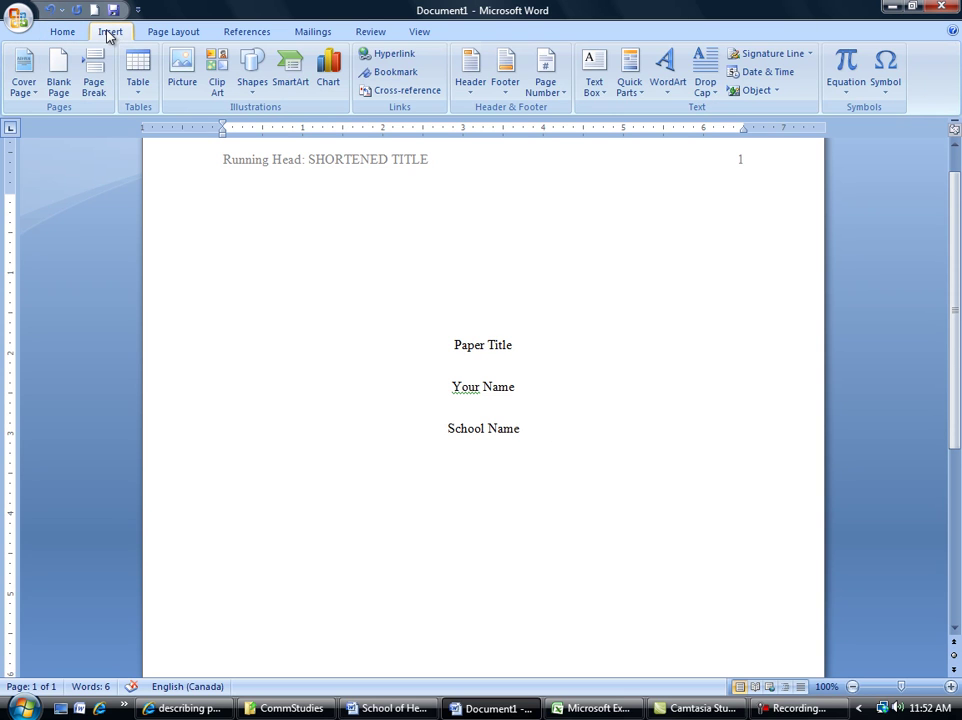
click(93, 80)
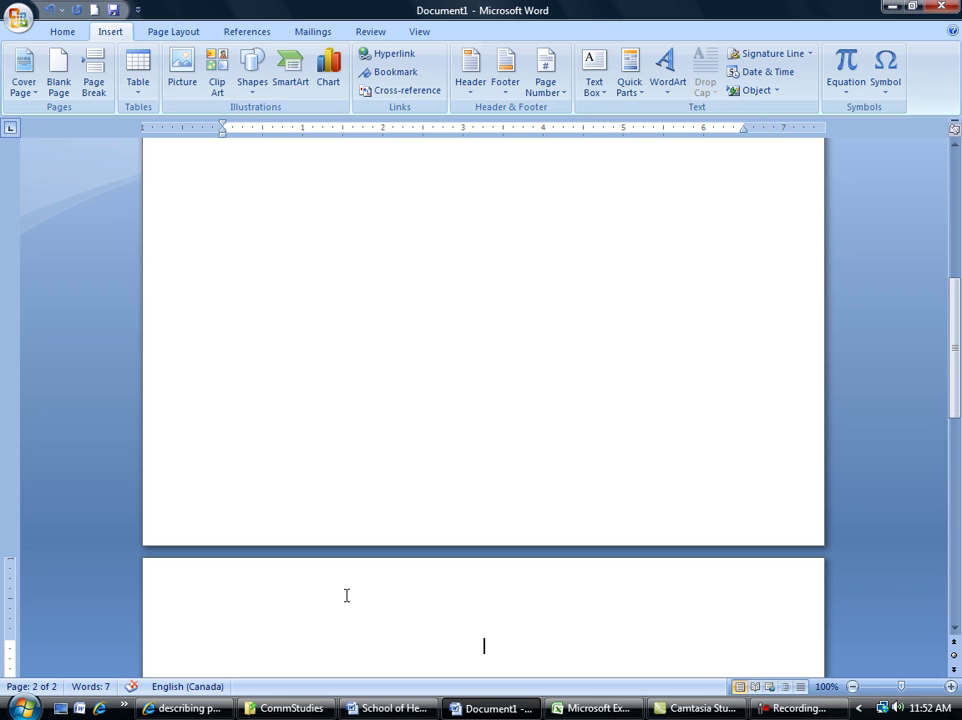
double_click(275, 584)
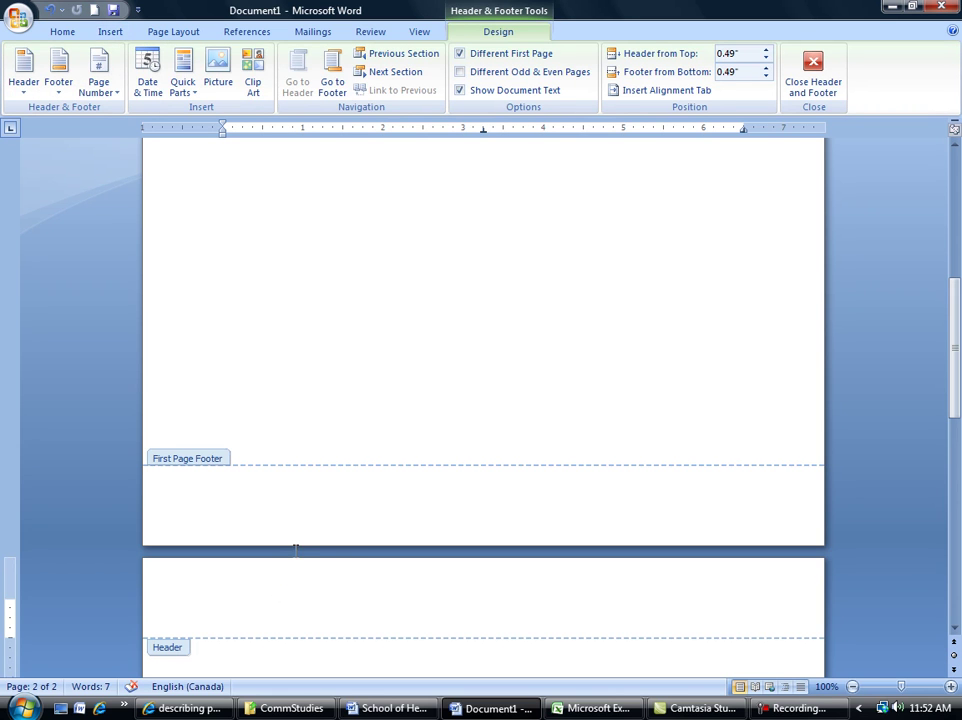
text(SHORTENED TITLE)
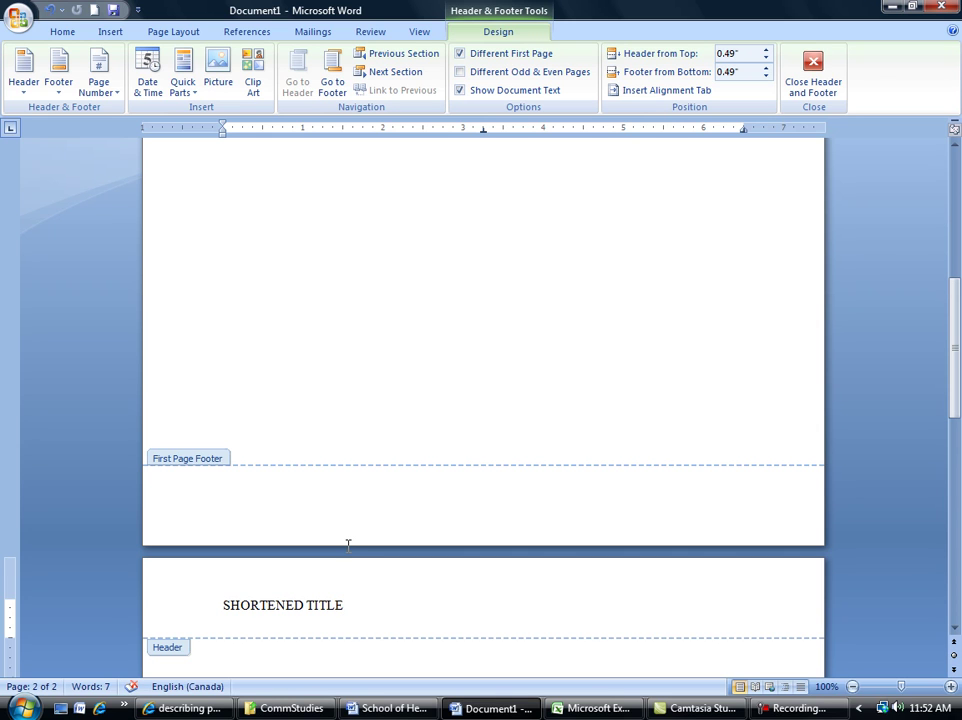
Insert a Plain Number page number at the right end of the second page's header line and return to the body
key(Tab)
click(112, 93)
mouse_move(157, 167)
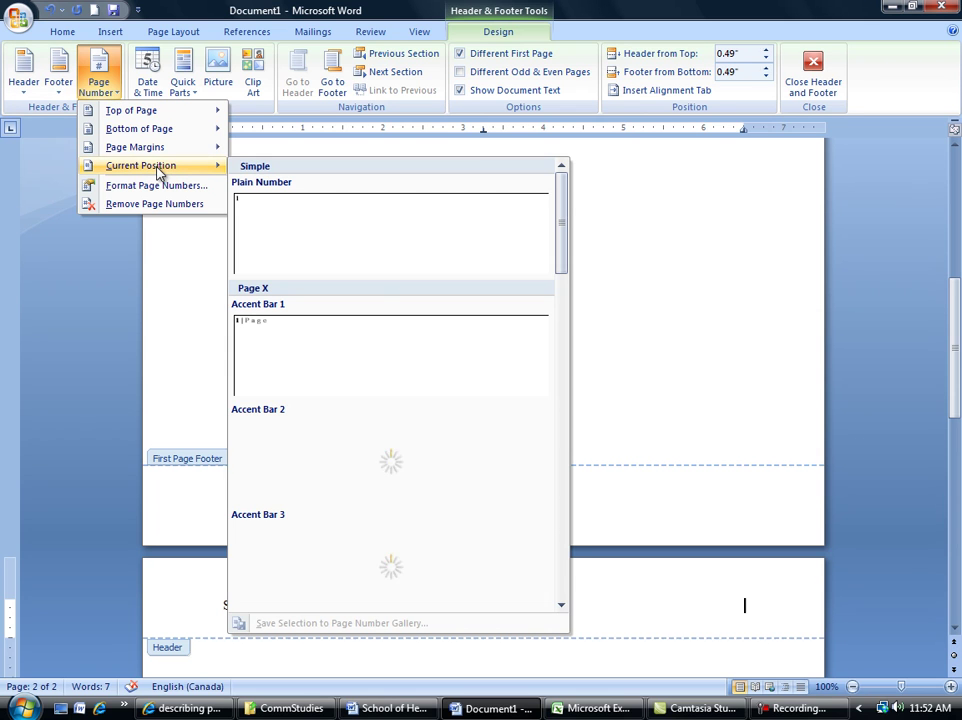
click(329, 208)
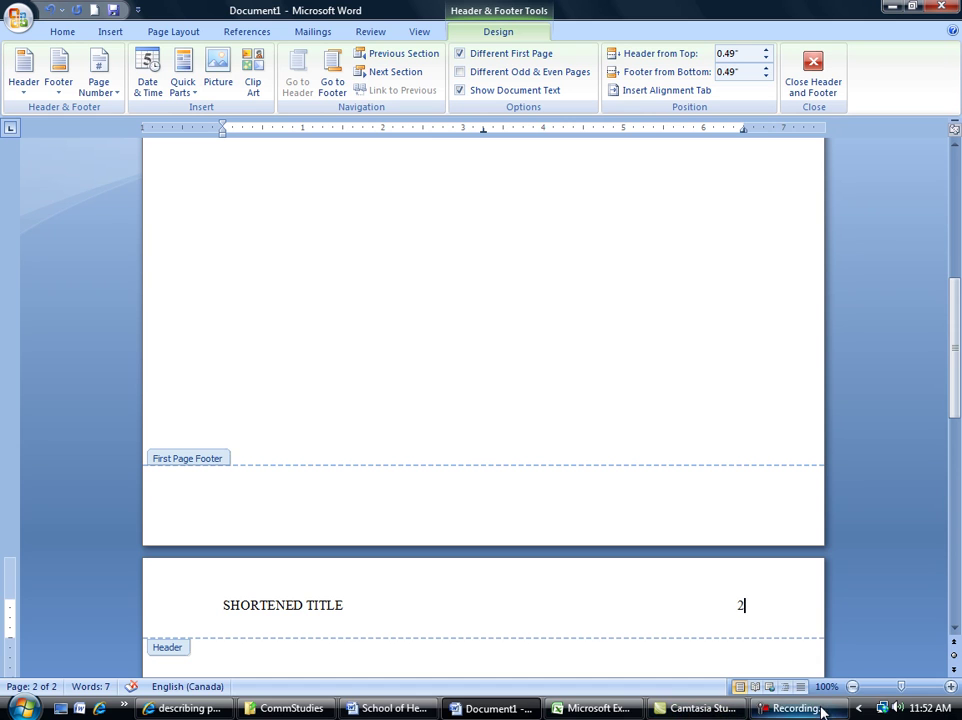
drag(773, 608, 702, 608)
click(700, 590)
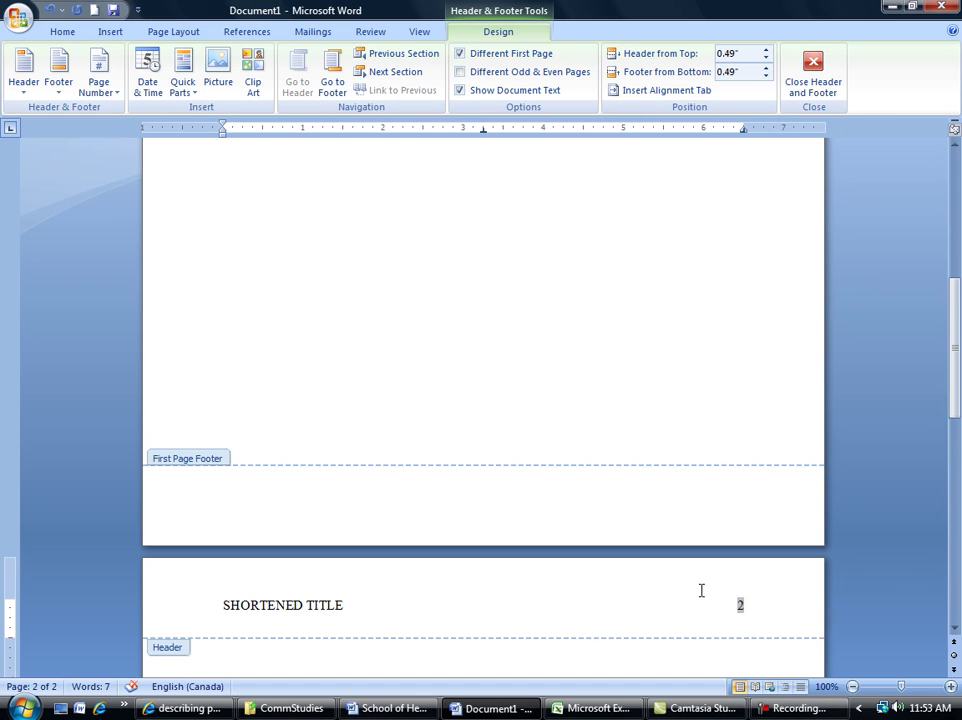
scroll(700, 590, down, 3)
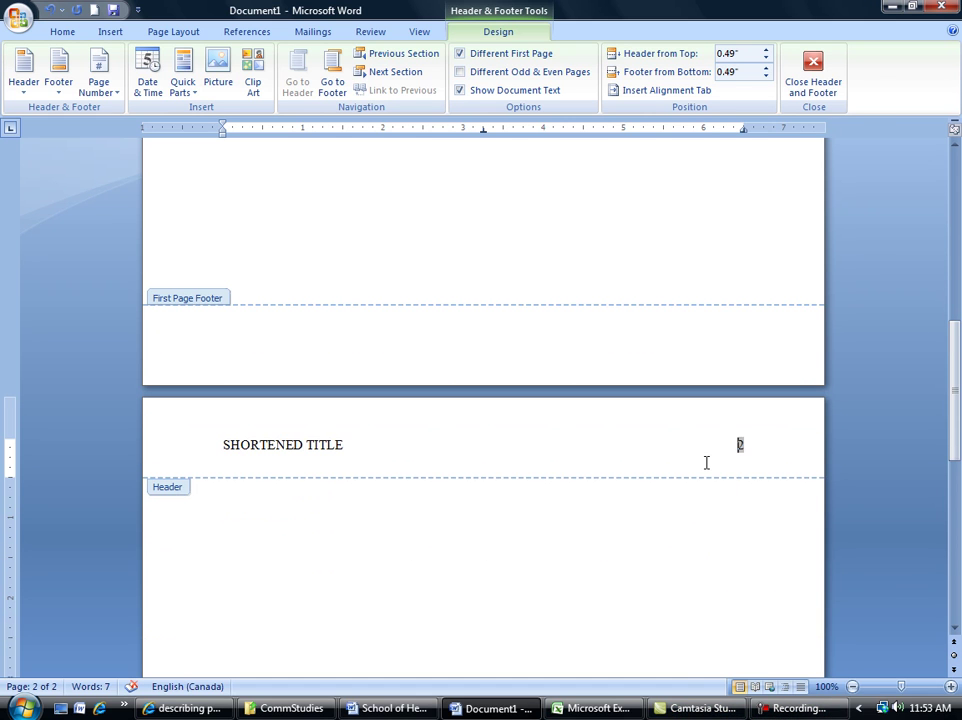
double_click(708, 520)
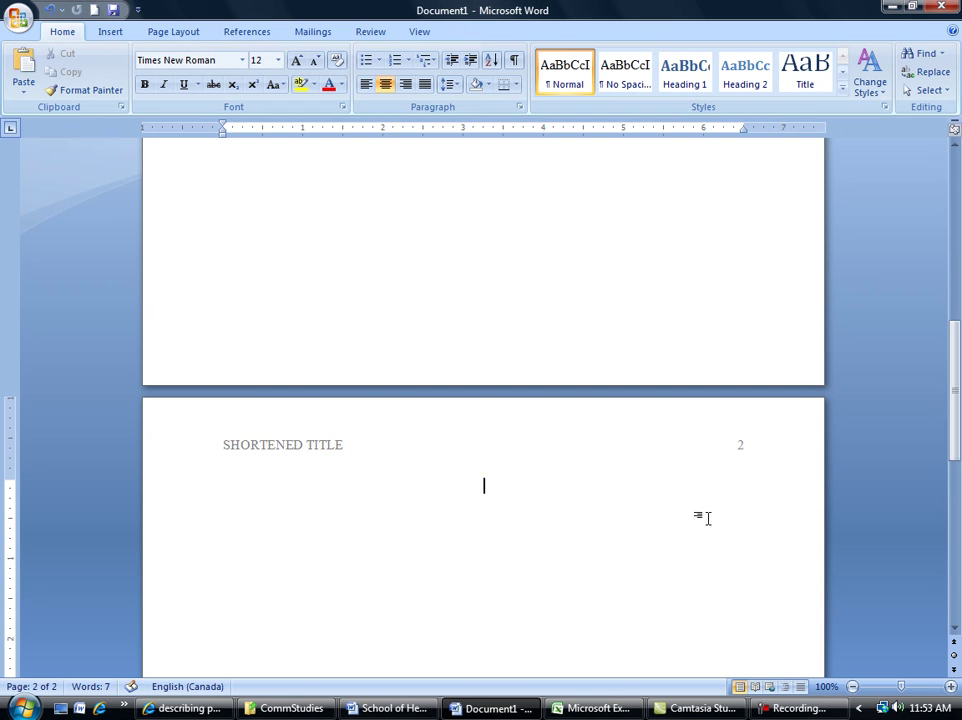
Enter the centred heading "Abstract" on the first line of page 2
drag(957, 368, 959, 418)
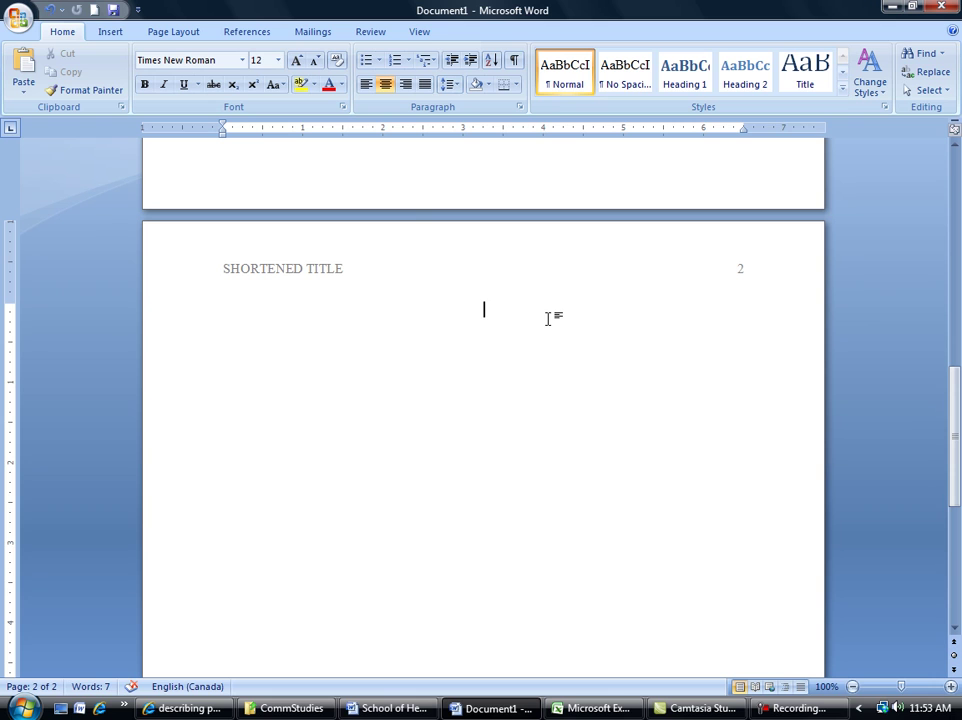
text(Abstract)
double_click(483, 310)
click(487, 310)
click(520, 312)
double_click(491, 311)
click(560, 311)
Below the heading, enter the left-aligned line "Being abstract without indenting, the abstract should be a 150-250 word summary..."
key(Return)
click(367, 88)
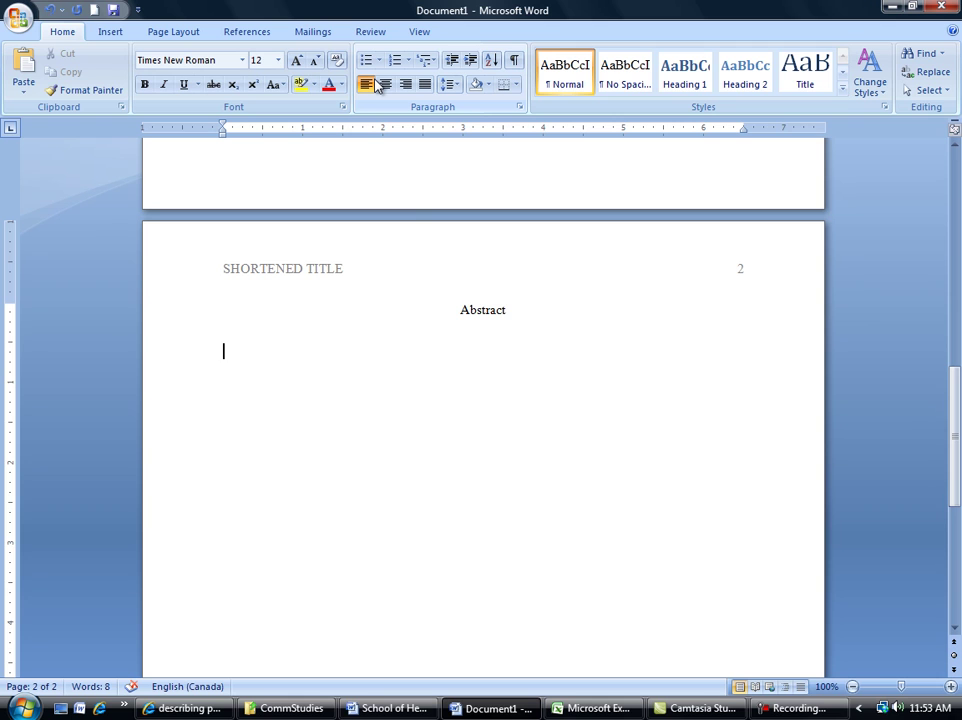
text(Being abstract without indentgi)
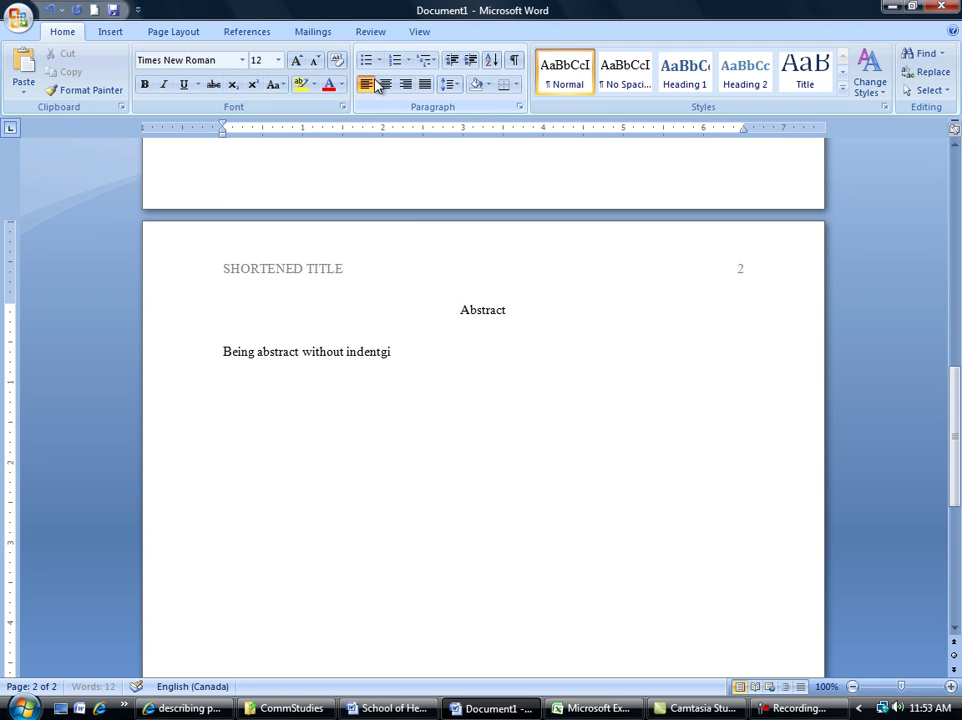
key(BackSpace)
key(BackSpace)
key(BackSpace)
text(ing.)
key(BackSpace)
text(, the abstract should be 150-25)
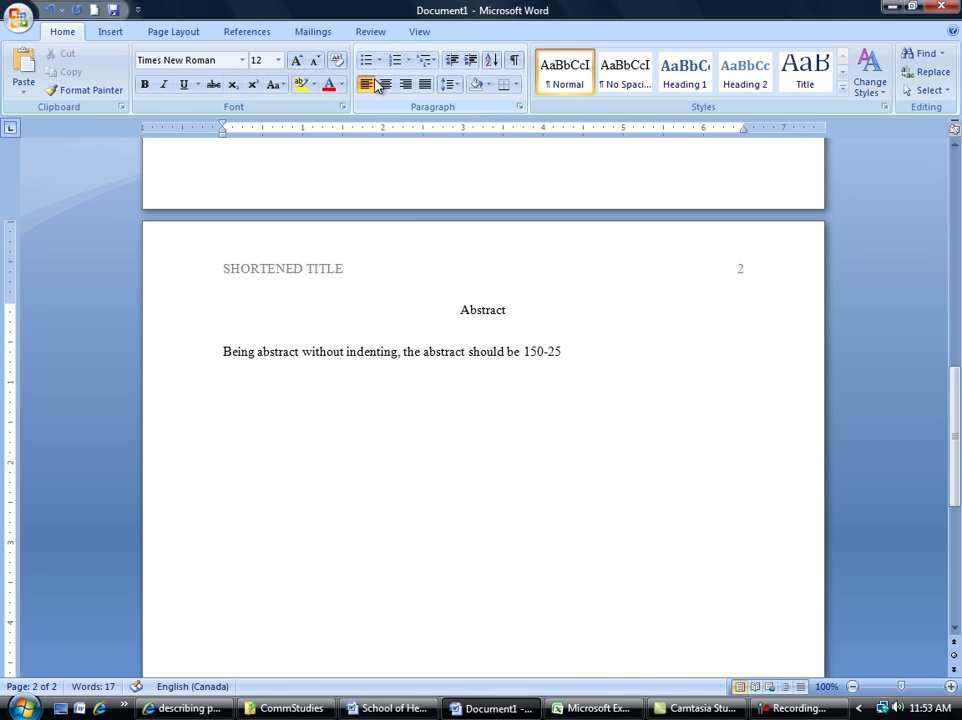
text(0 word summary.)
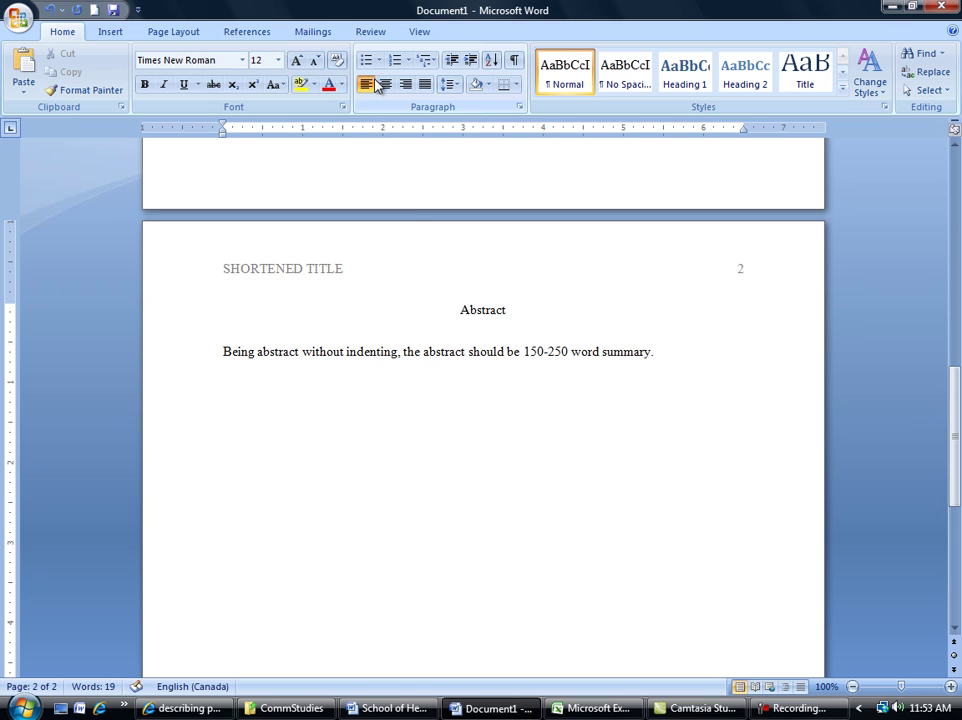
text(..)
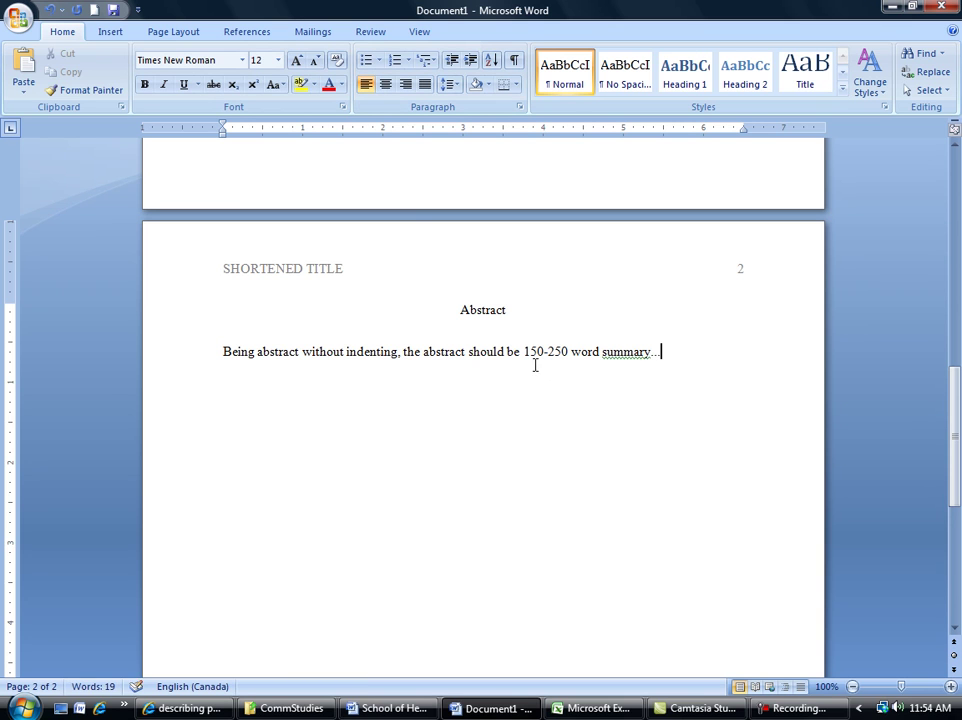
click(522, 351)
text(a)
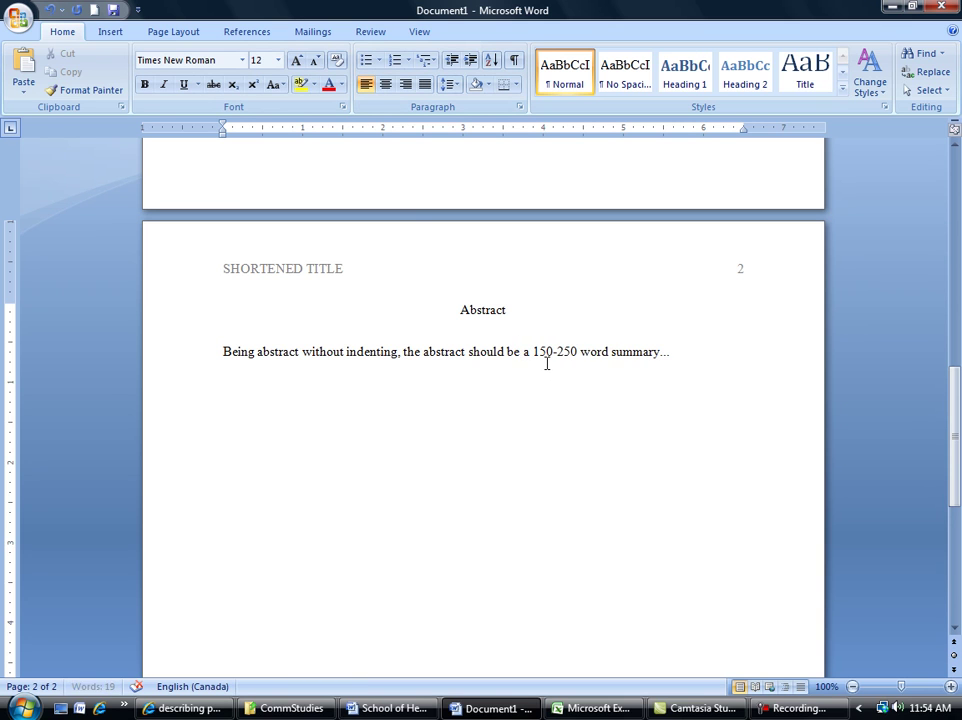
Insert a page break after the abstract text and enter the centred heading "Paper Title" on page 3
click(728, 359)
click(110, 32)
click(93, 68)
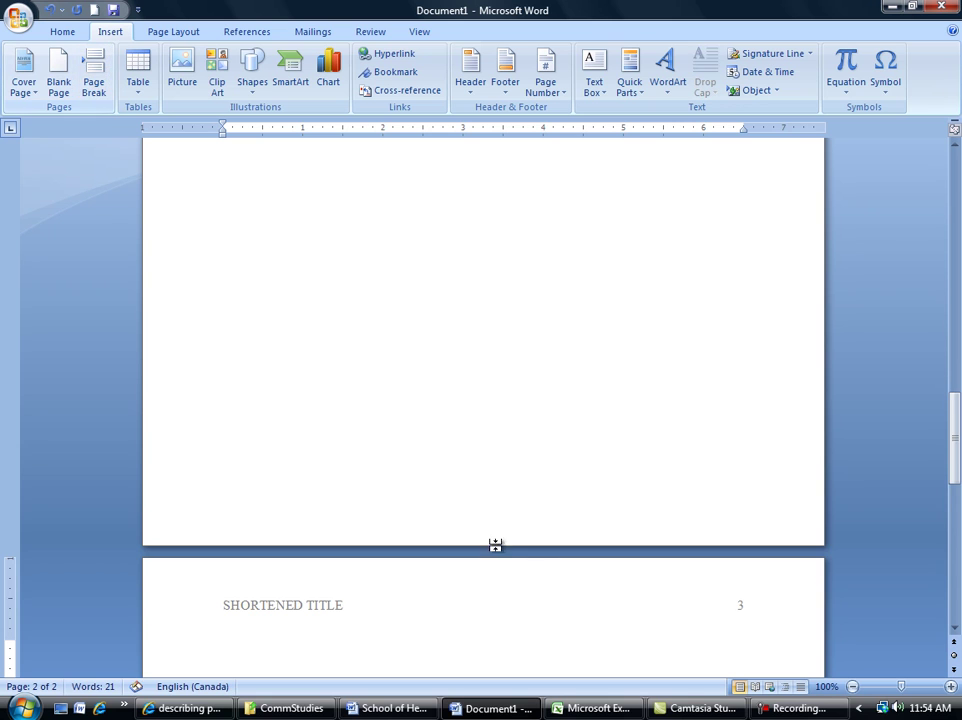
scroll(558, 548, down, 5)
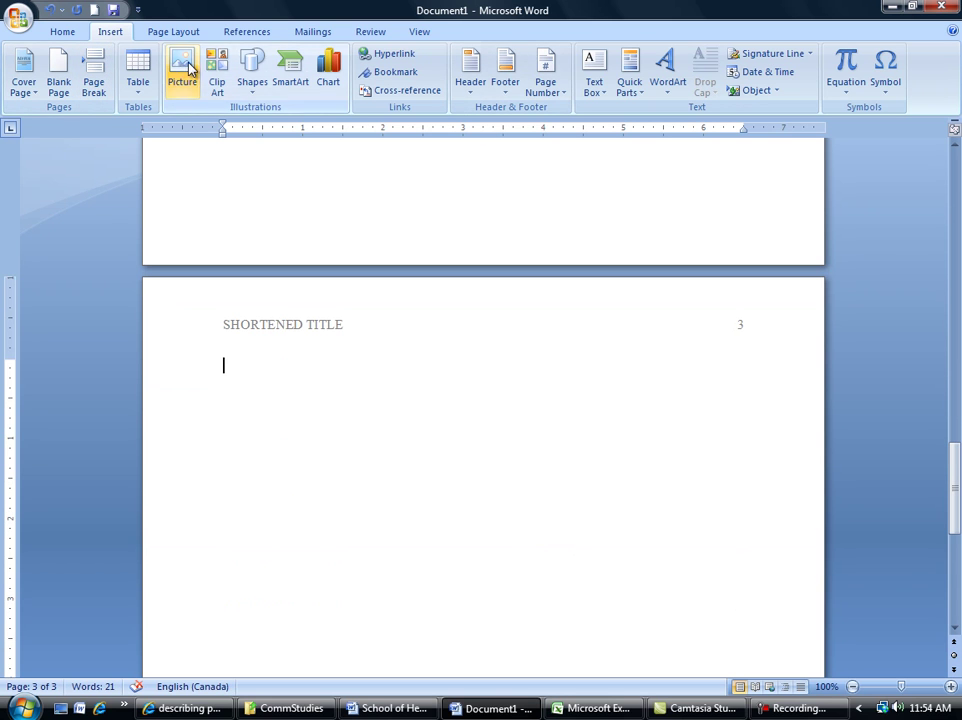
click(61, 31)
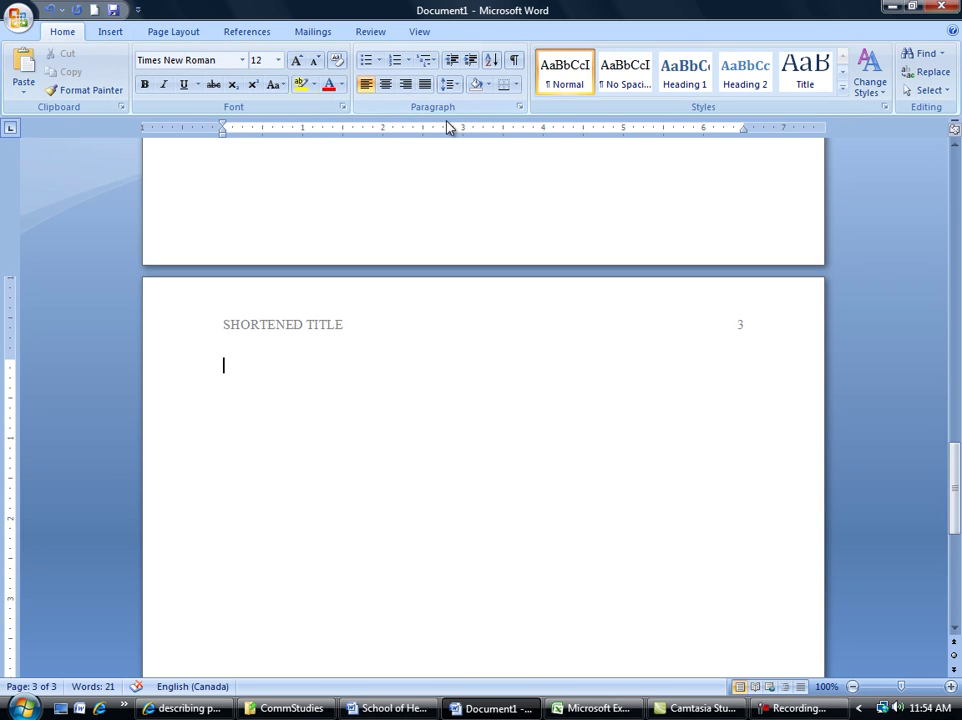
click(388, 85)
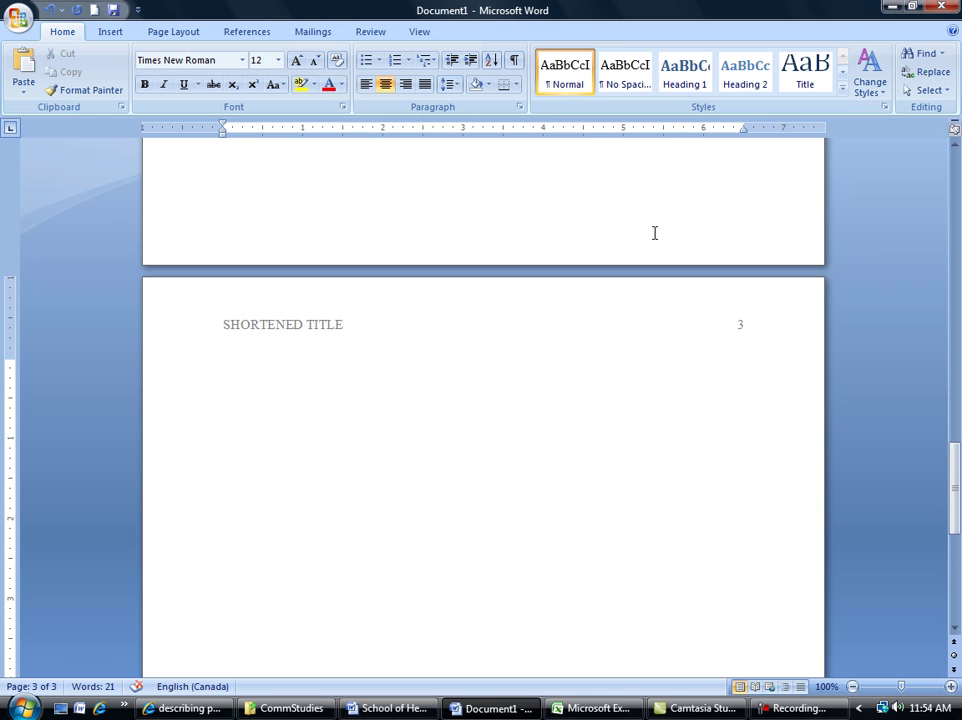
text(Paper Title)
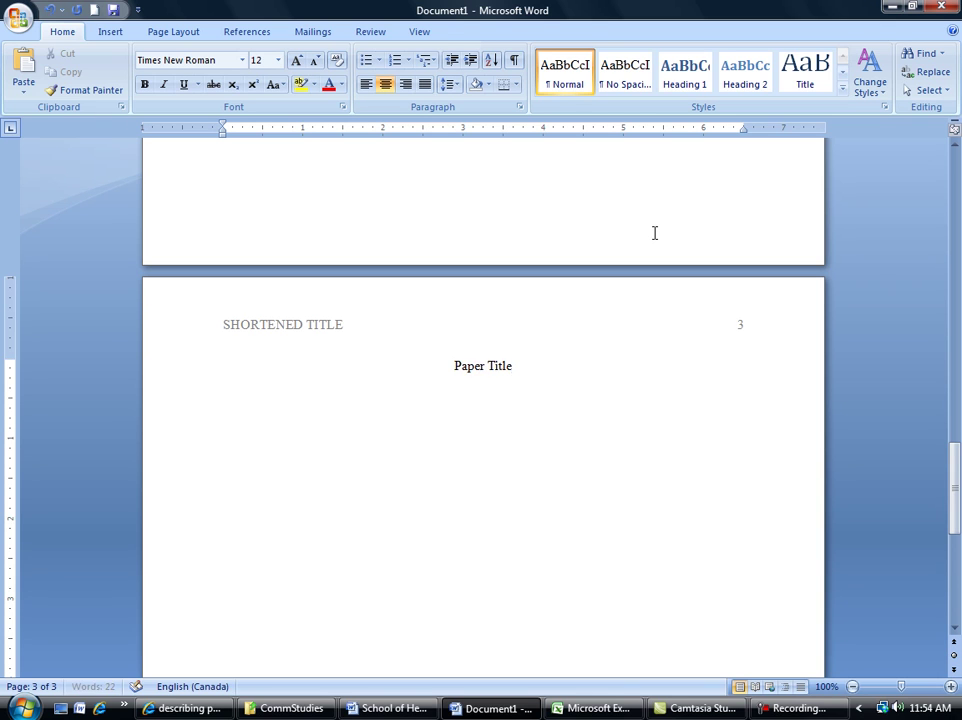
Below the page 3 heading, enter the left-aligned, first-line-indented text "Begin main body..."
key(Return)
click(367, 85)
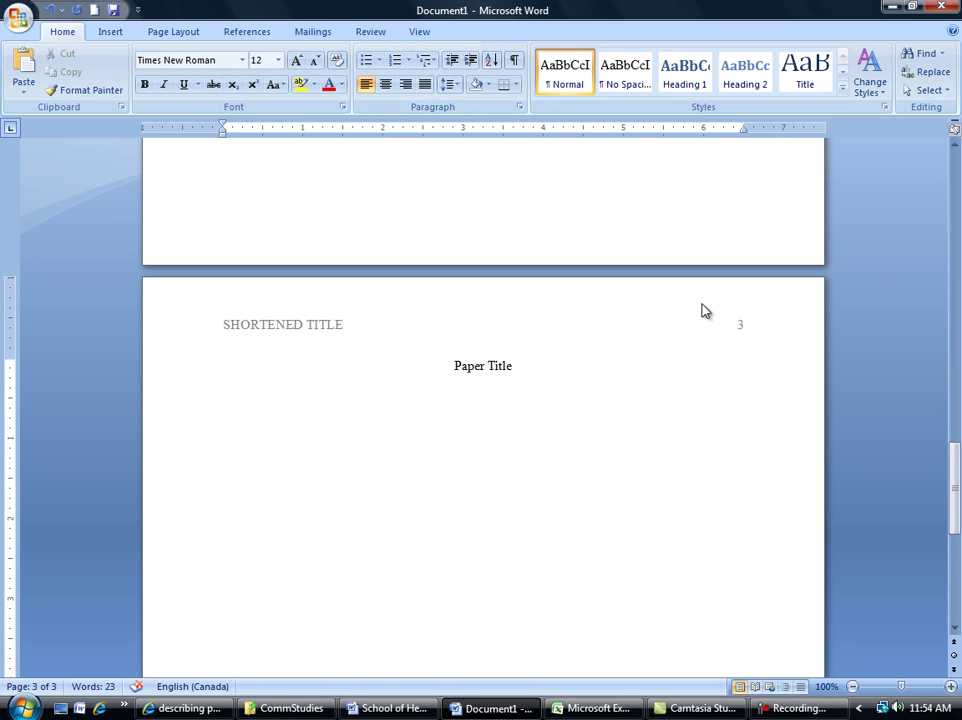
key(Tab)
text(Beging)
key(BackSpace)
text(ba)
key(BackSpace)
key(BackSpace)
text(main boday)
key(BackSpace)
key(BackSpace)
key(BackSpace)
text(dy)
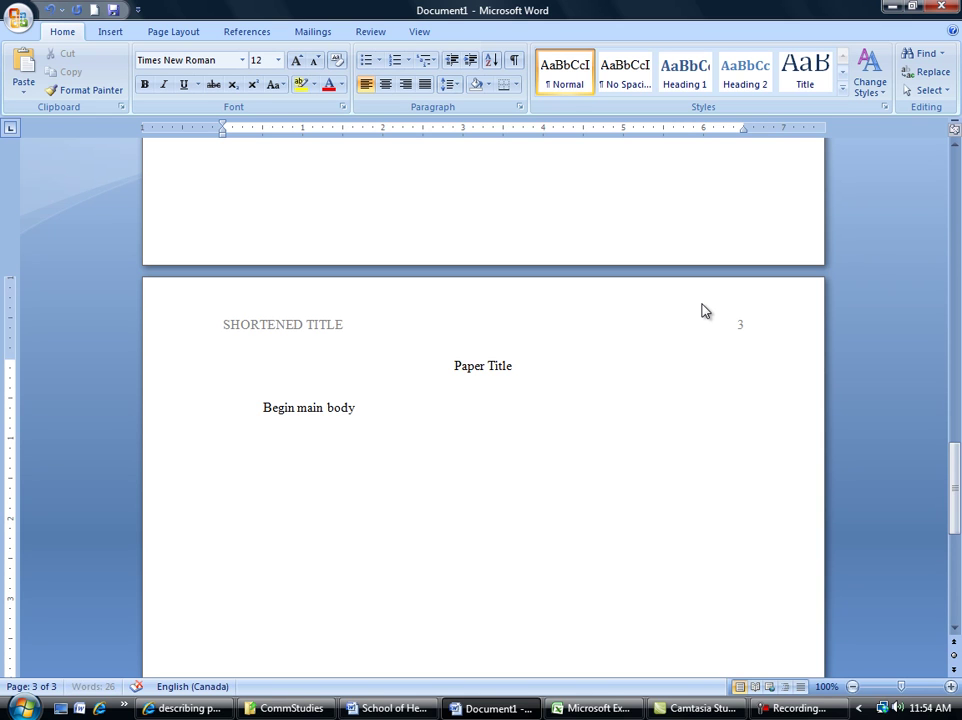
text(...)
Insert a page break after the main body text and enter the centred heading "References" on page 4
click(108, 32)
click(94, 84)
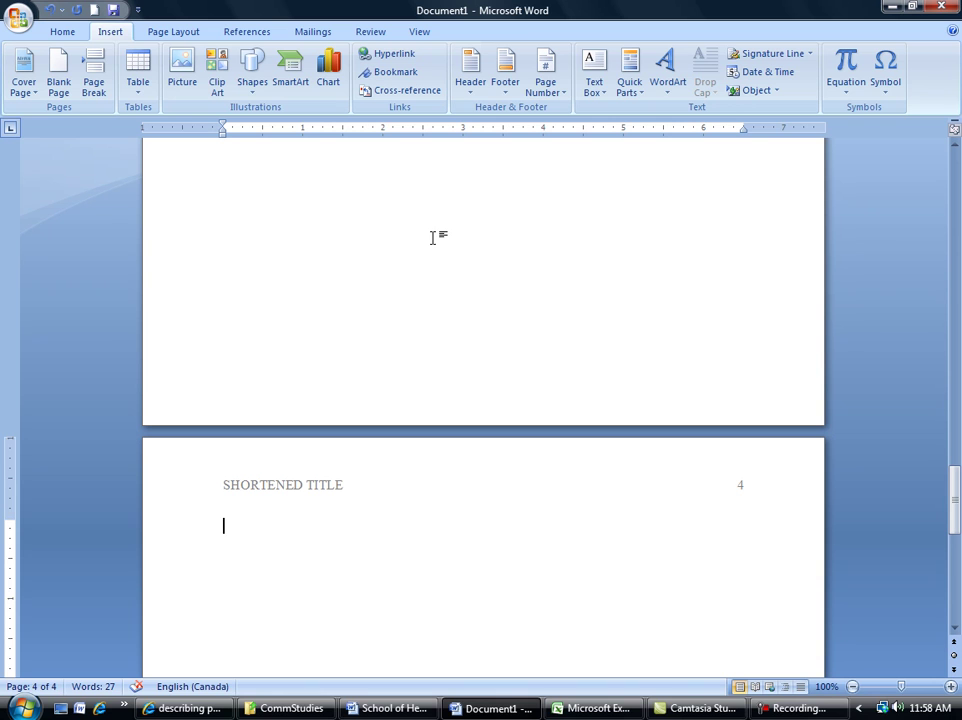
click(62, 32)
click(385, 84)
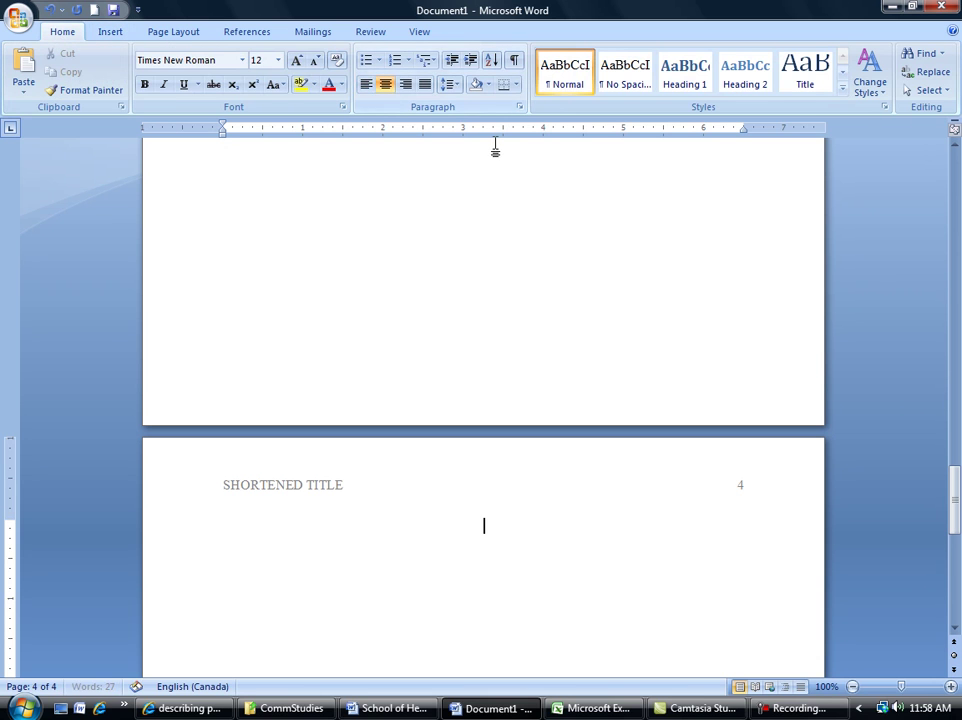
text(References)
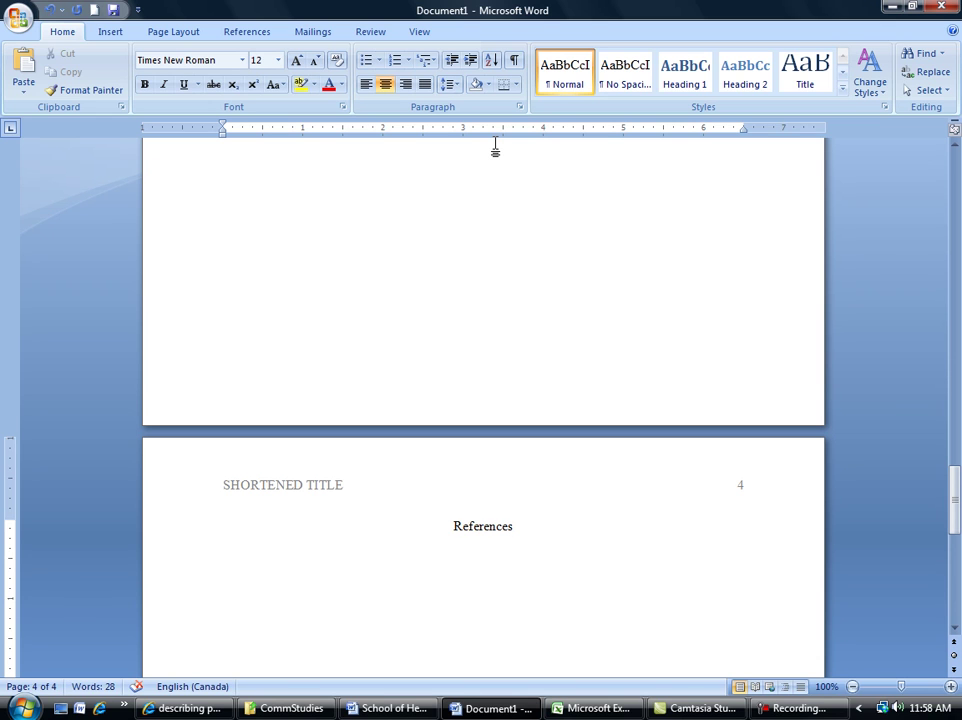
Start a left-aligned reference entry below the heading with the author's name, "(2010)." and the article title words "College student's success"
key(Return)
click(366, 86)
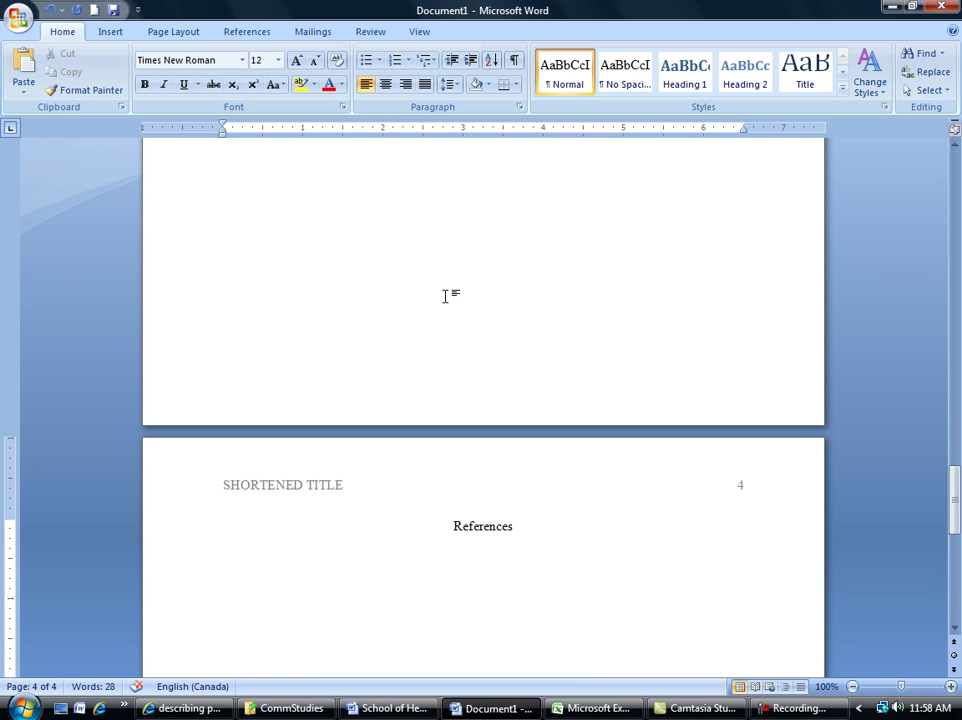
text(Murphy, S.)
text((2)
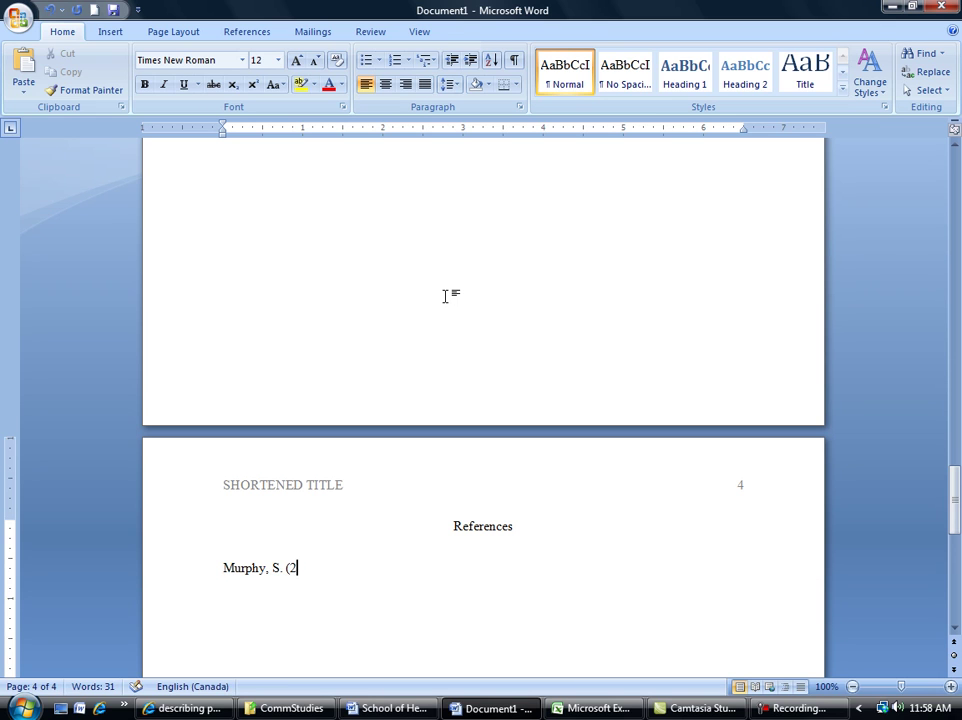
text(010). Co)
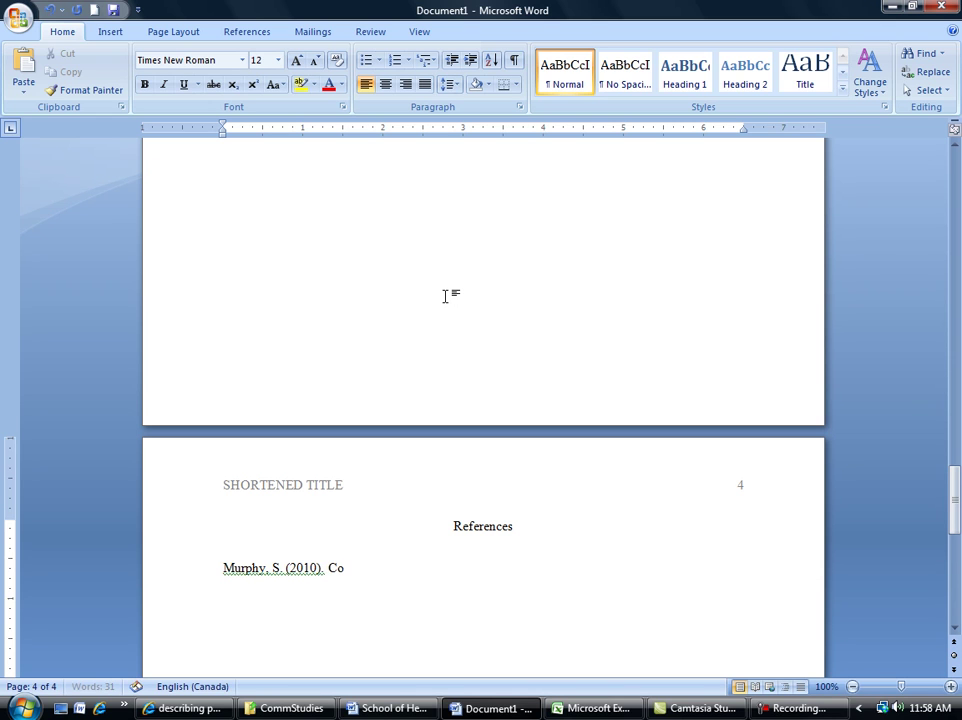
text(llege student's souc)
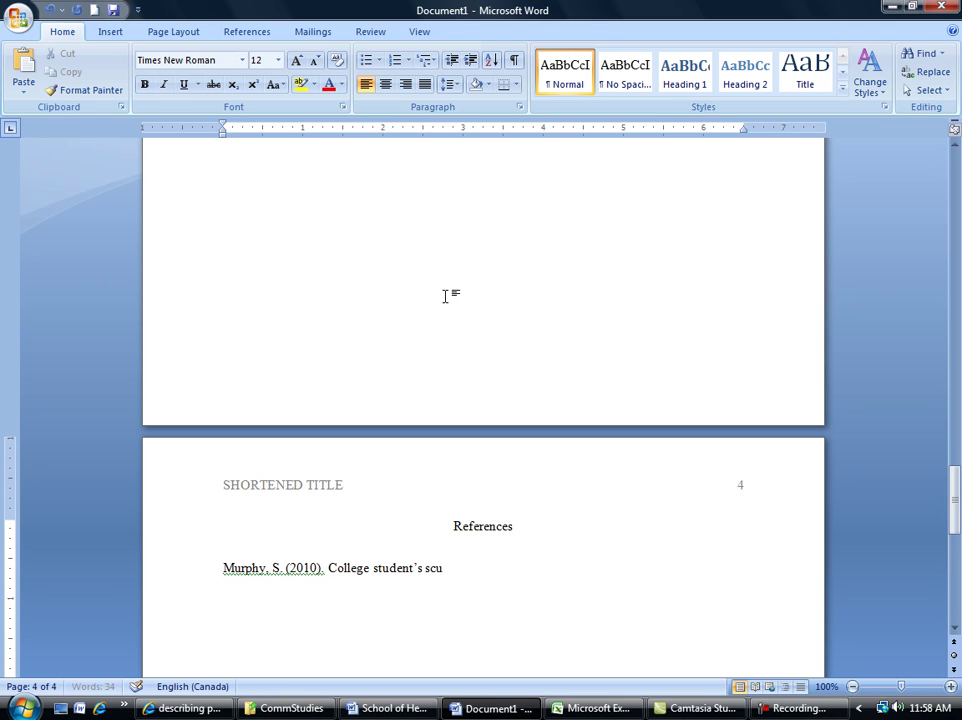
key(BackSpace)
key(BackSpace)
key(BackSpace)
key(BackSpace)
text(s)
click(886, 708)
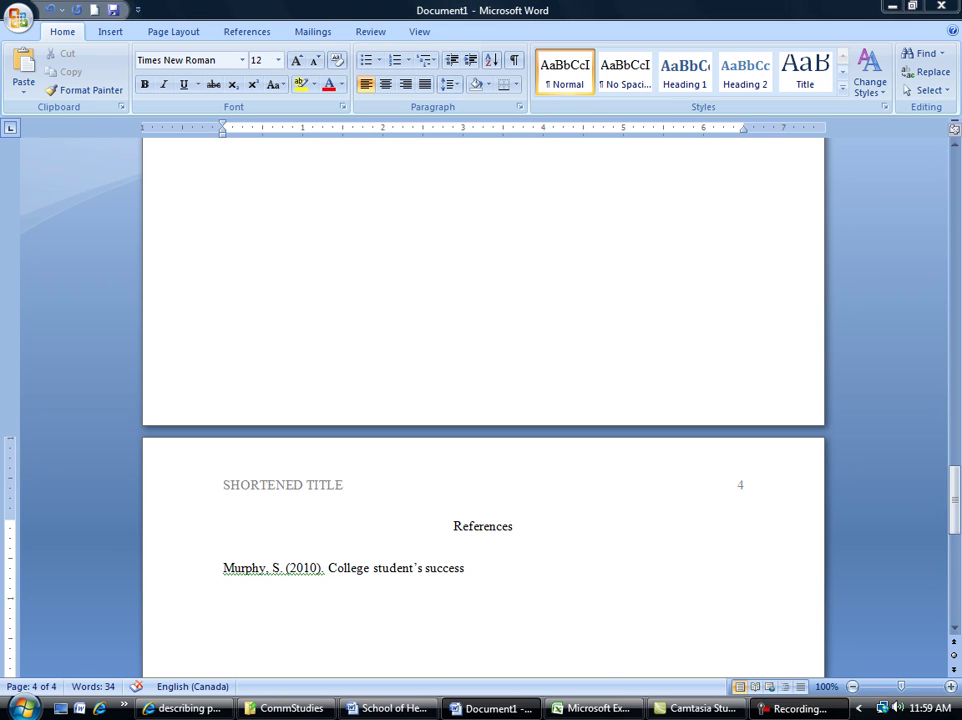
click(882, 635)
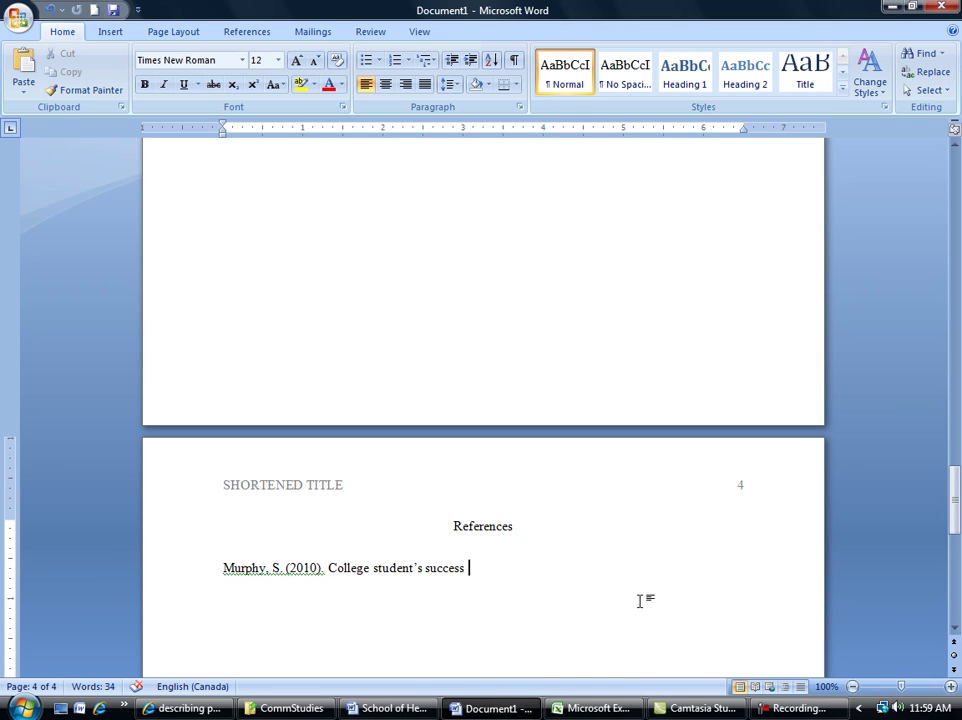
Complete the article title in the reference entry with "in English essays."
text(inEg)
key(BackSpace)
text(nglish E)
key(BackSpace)
text(Es)
key(BackSpace)
key(BackSpace)
key(BackSpace)
key(BackSpace)
key(BackSpace)
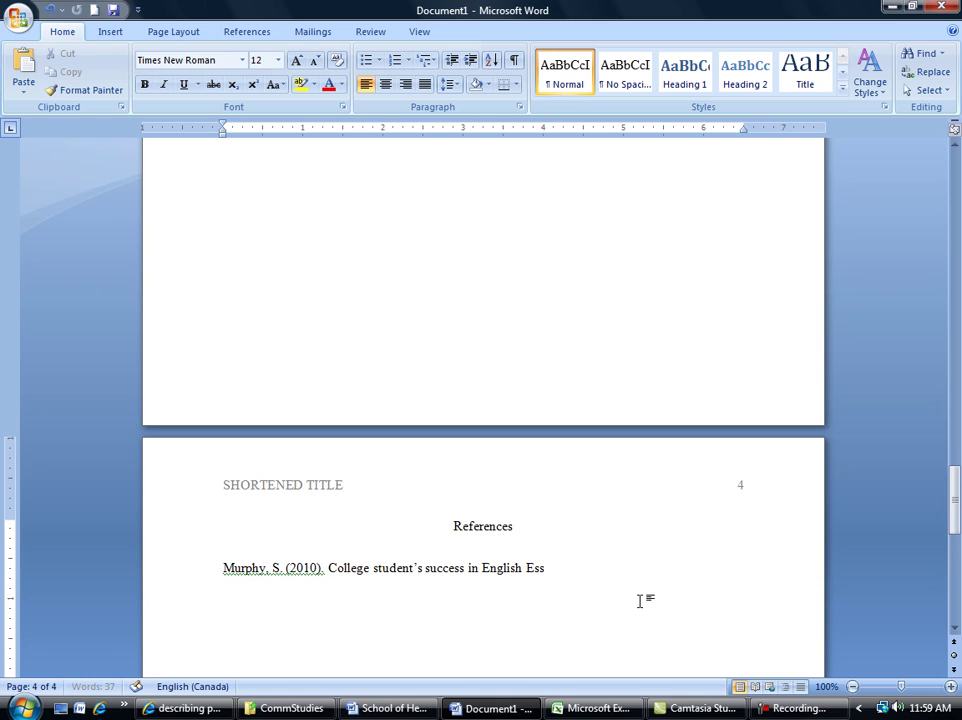
text(essays)
text(.)
Add the journal name "The Journal of Education" after the article title, without an opening quotation mark
text( ")
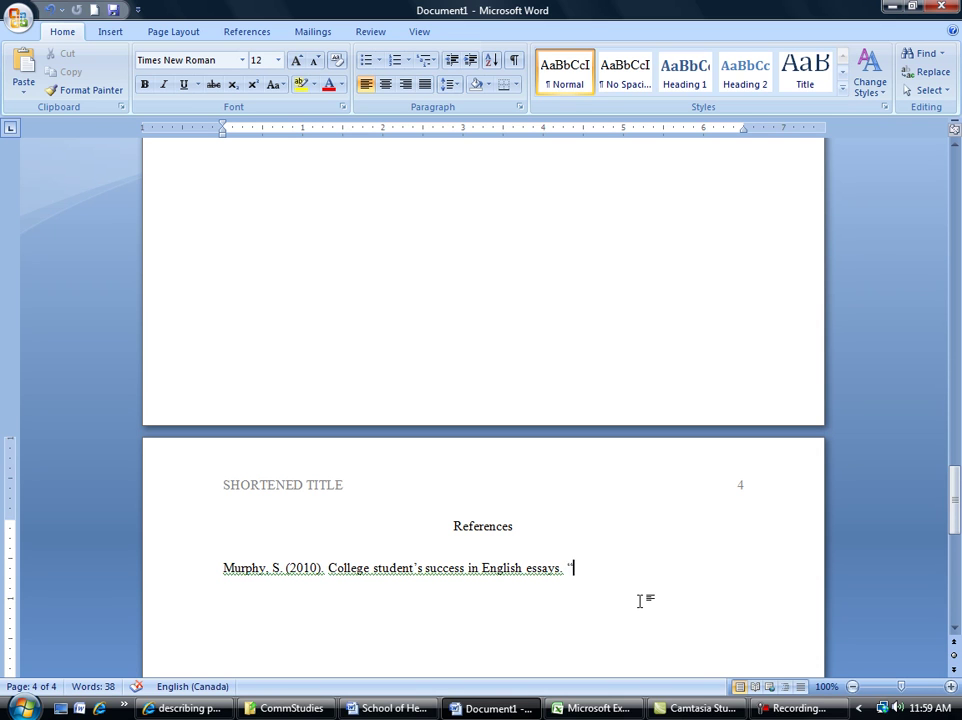
text(The Journal Of)
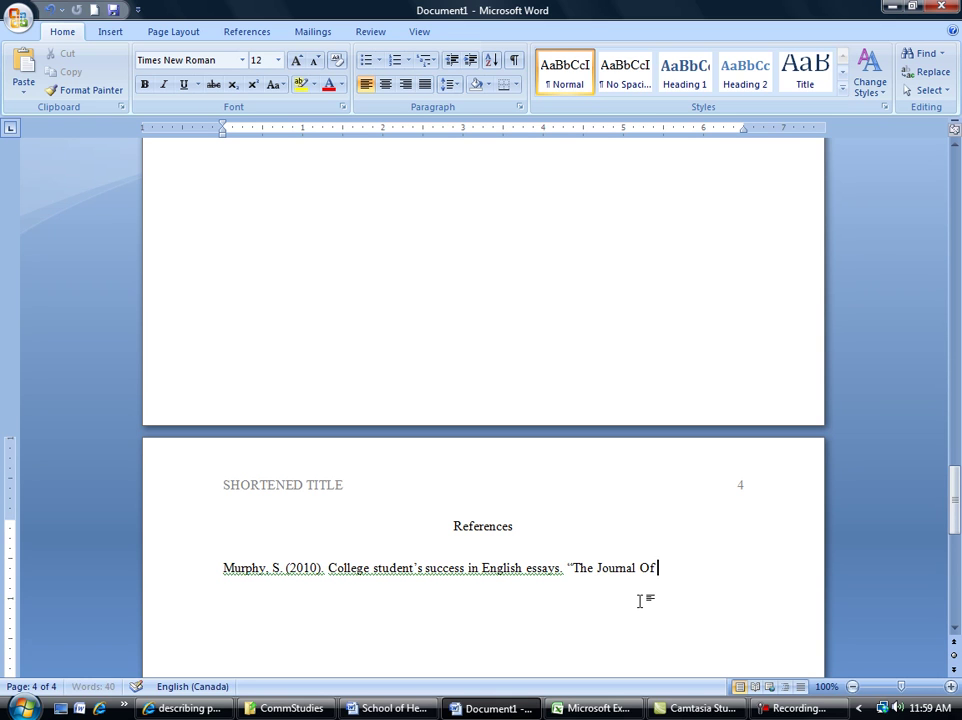
key(BackSpace)
key(BackSpace)
text(of Education)
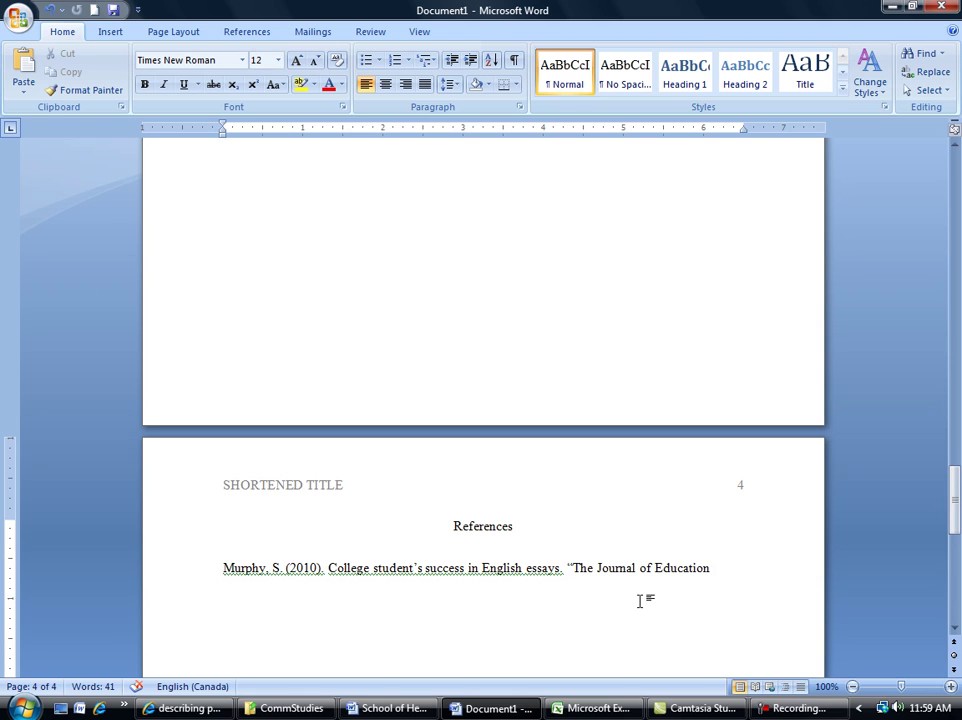
click(569, 568)
key(BackSpace)
Italicize the journal name "The Journal of Education" in the reference entry
drag(566, 568, 686, 571)
click(705, 567)
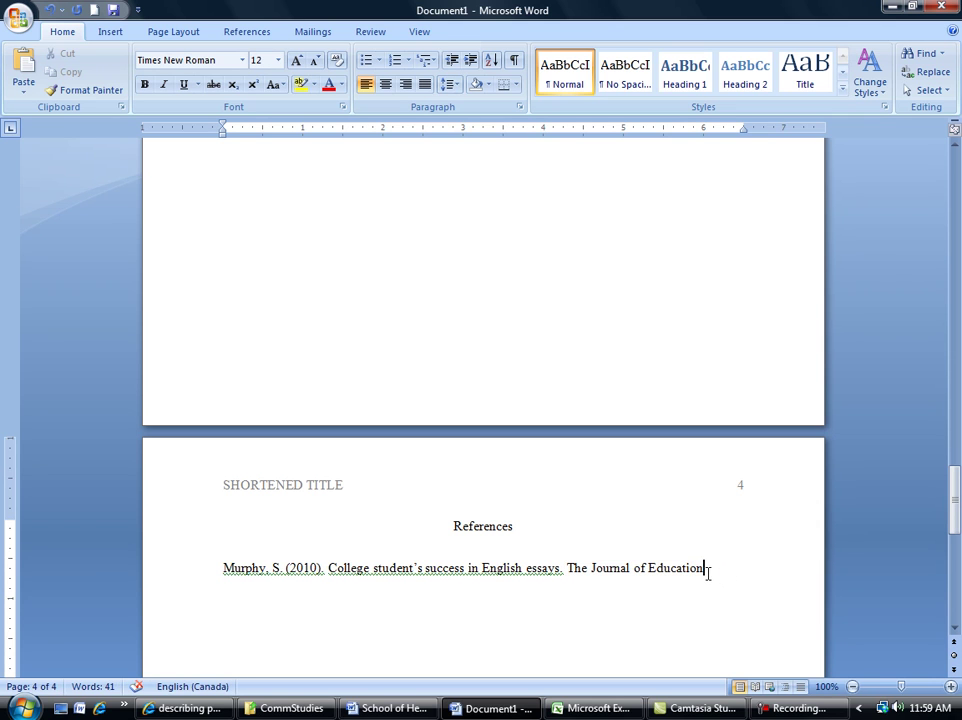
mouse_move(680, 569)
mouse_down()
mouse_move(593, 567)
mouse_move(668, 562)
mouse_move(663, 569)
mouse_up()
click(605, 566)
drag(568, 568, 702, 584)
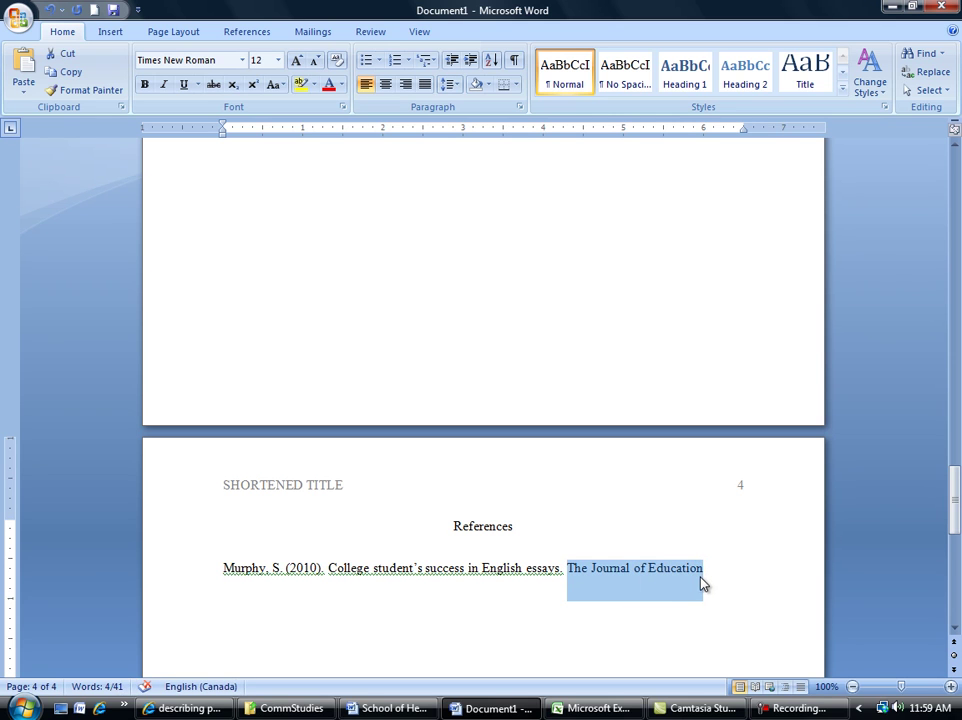
key(ctrl+i)
click(775, 580)
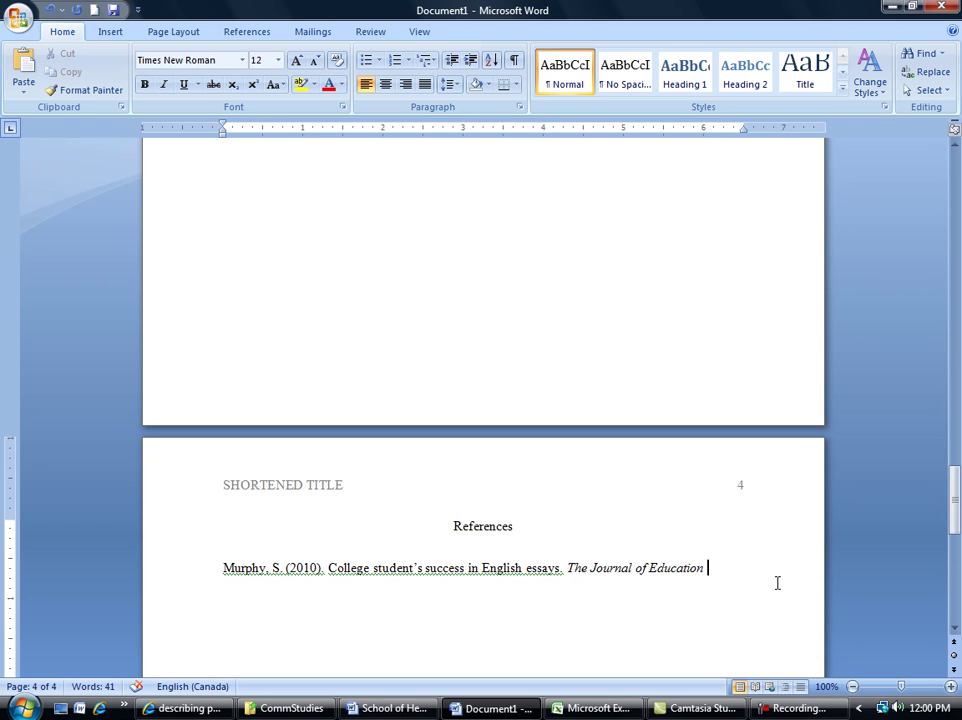
Complete the reference after the journal name with a comma and the non-italic text "vol.(issue), 21-22. doi: 10.1120/182 or parent web address"
text(, )
text(vol.)
text((issue))
text(, 2)
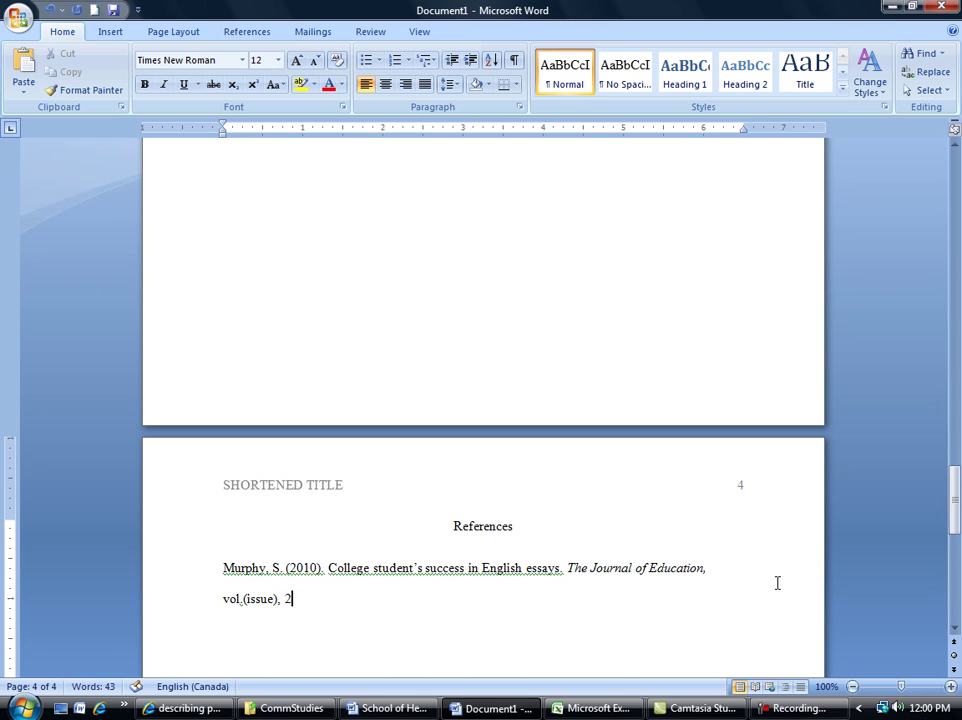
text(1-22. doi)
key(ctrl+z)
key(BackSpace)
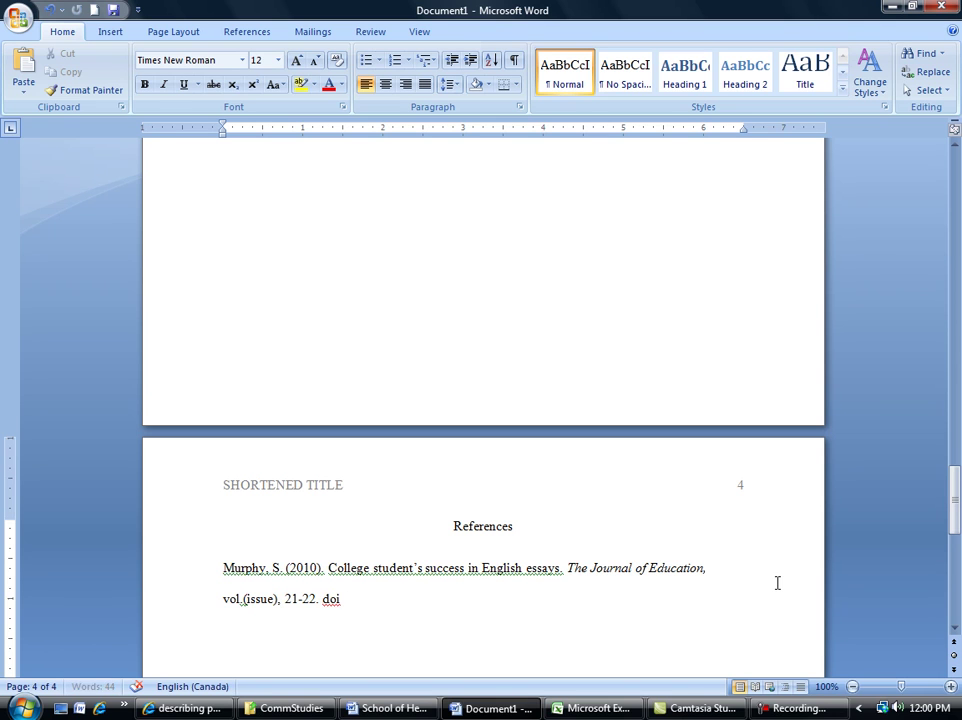
text(: 10.1120/182 or par)
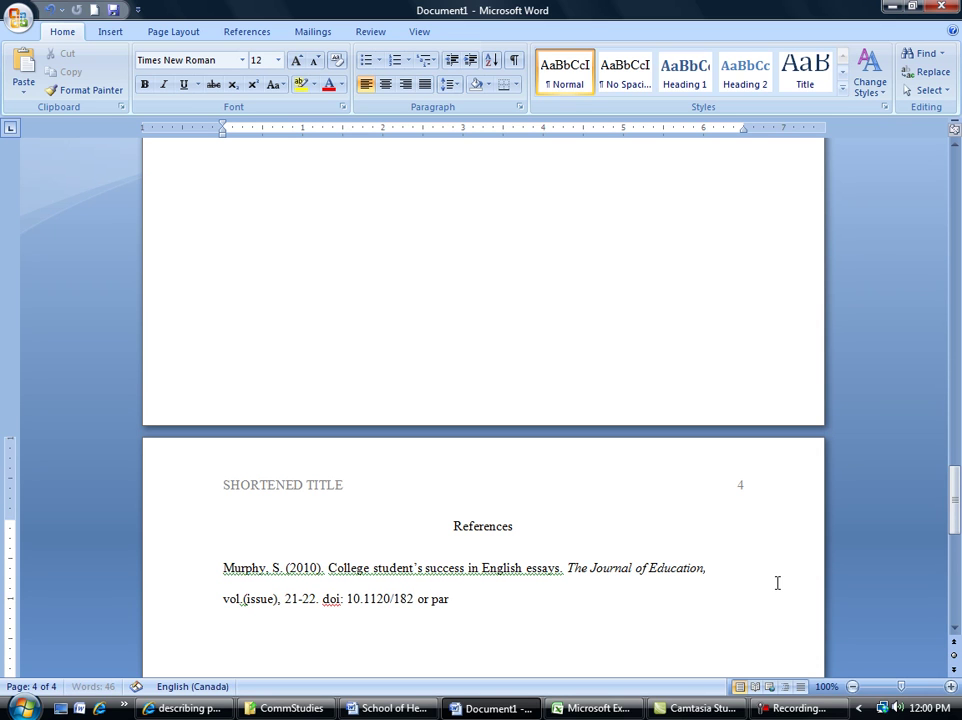
text(ent web address)
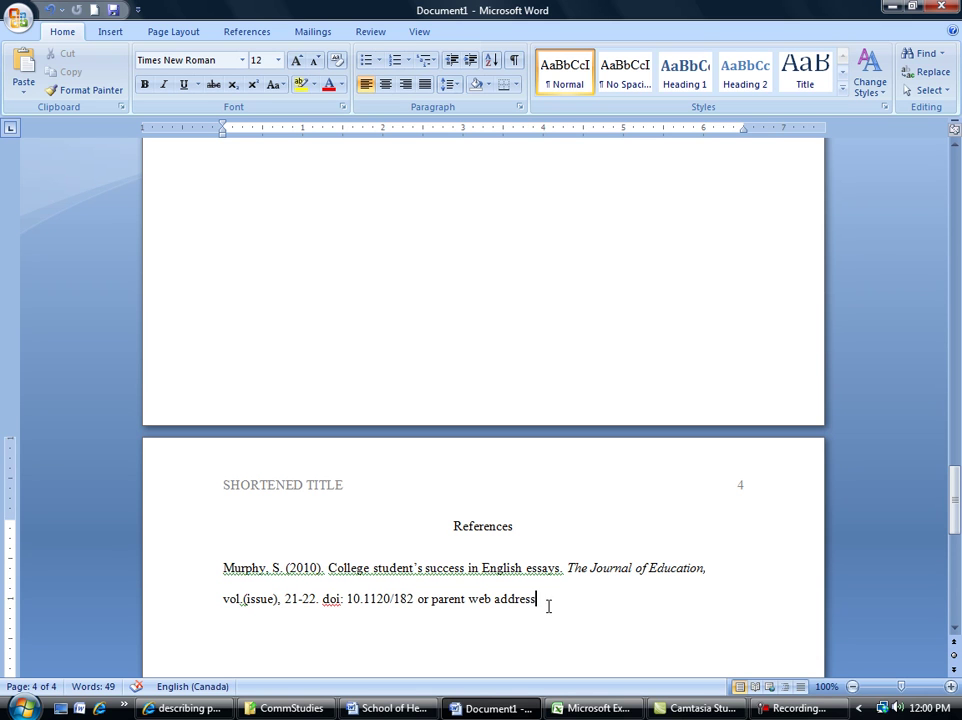
Apply a 0.5-inch hanging indent to the second line of the reference entry
drag(536, 598, 221, 601)
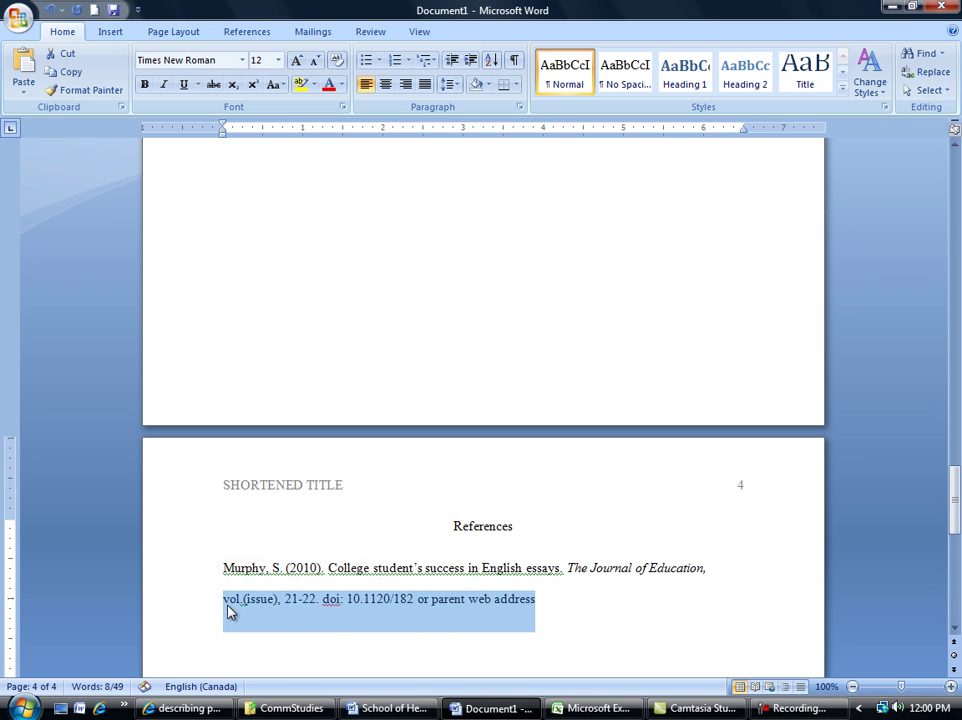
triple_click(303, 600)
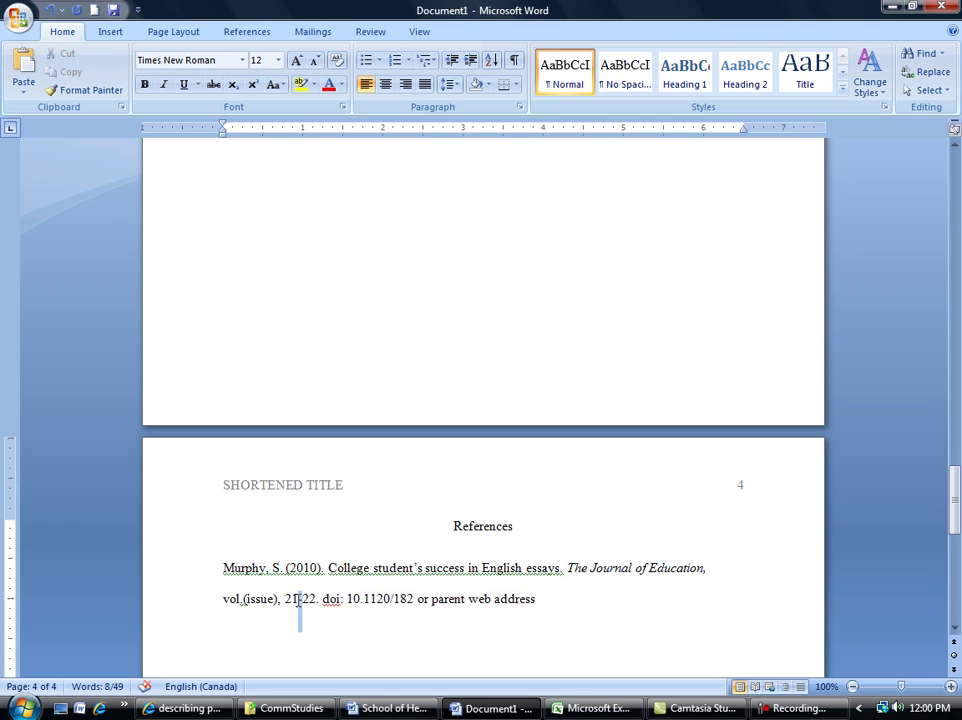
drag(536, 600, 224, 602)
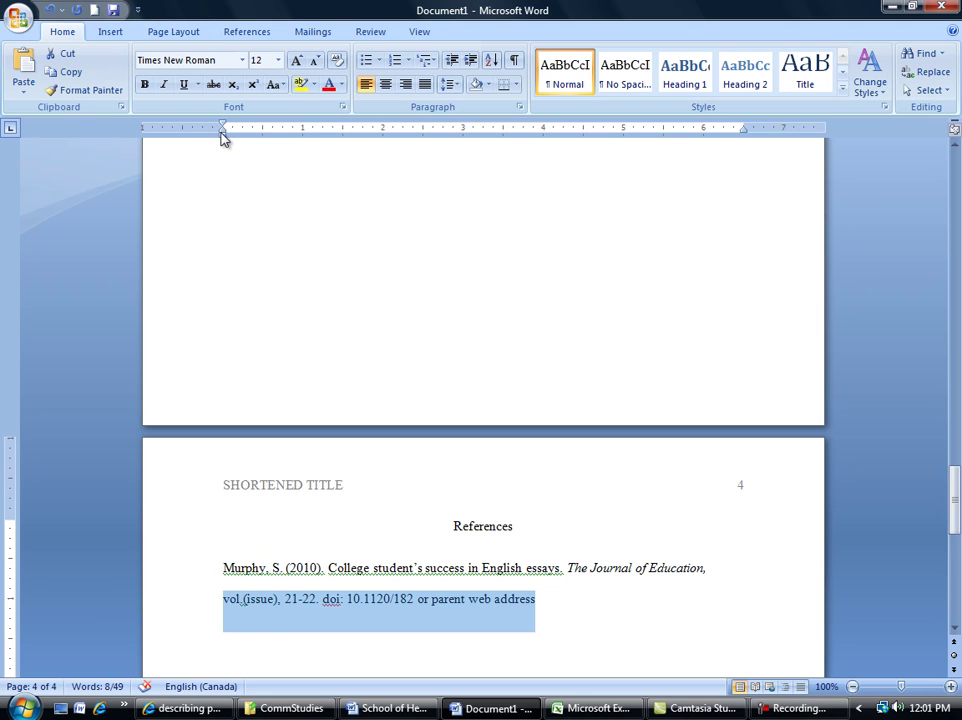
drag(224, 137, 266, 140)
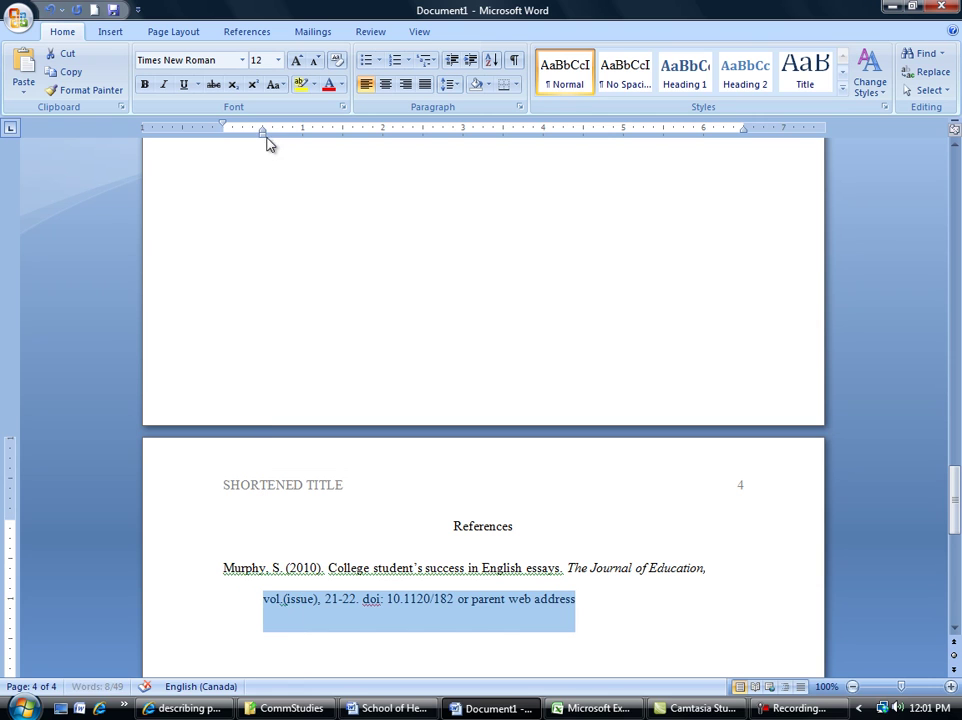
click(268, 601)
drag(268, 601, 625, 597)
click(625, 598)
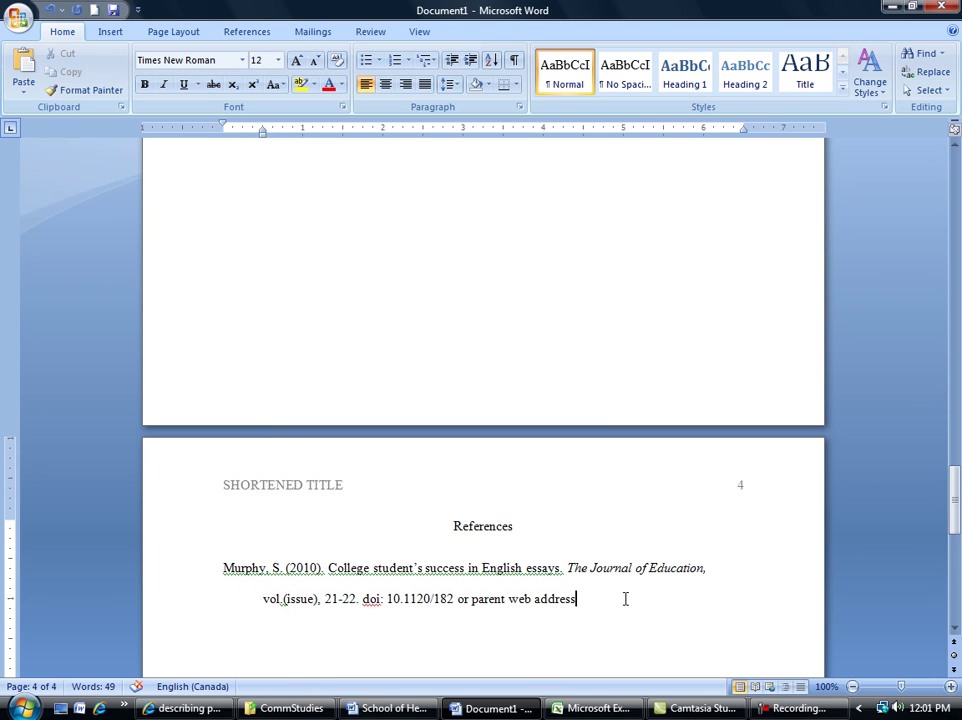